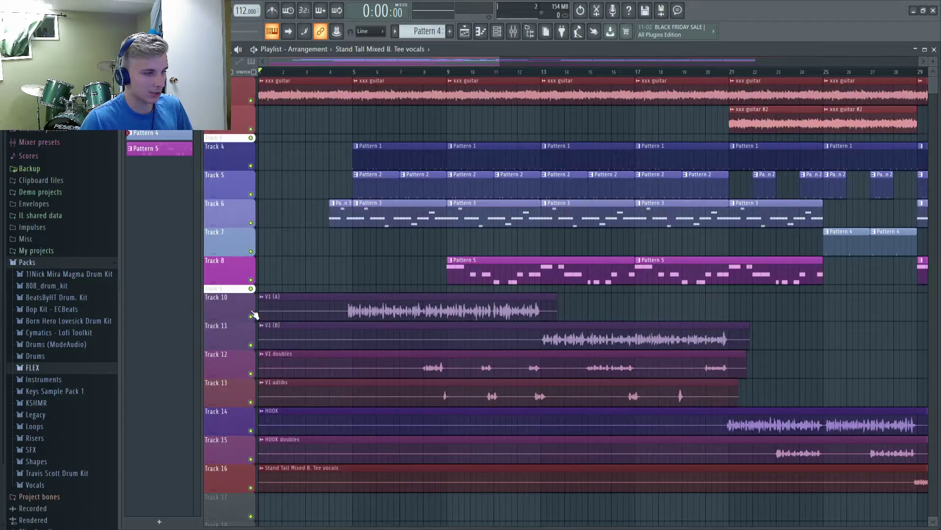
# Step: Mute the vocal tracks 10 to 16 so that only the guitar tracks and pattern tracks 4 to 8 are audible
pyautogui.rightClick(251, 317)
pyautogui.click(251, 317)
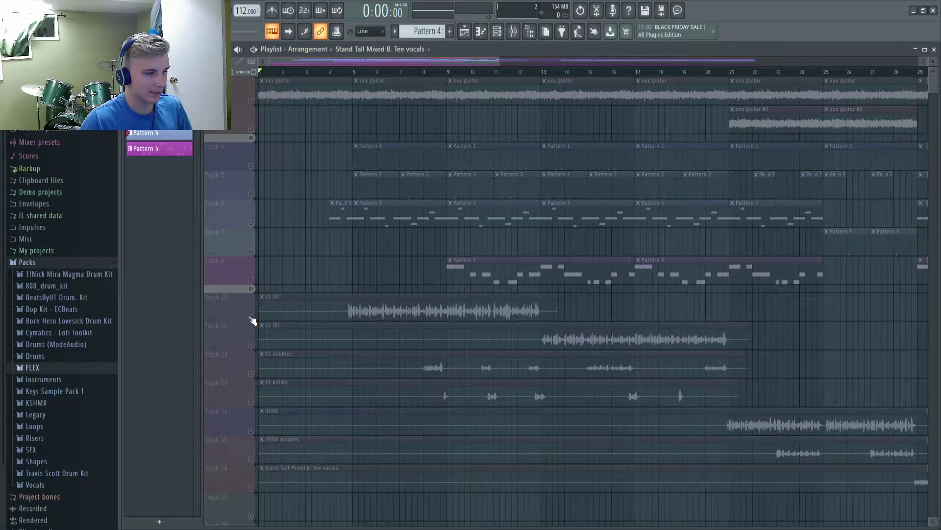
pyautogui.click(251, 279)
pyautogui.click(251, 251)
pyautogui.click(250, 223)
pyautogui.click(250, 194)
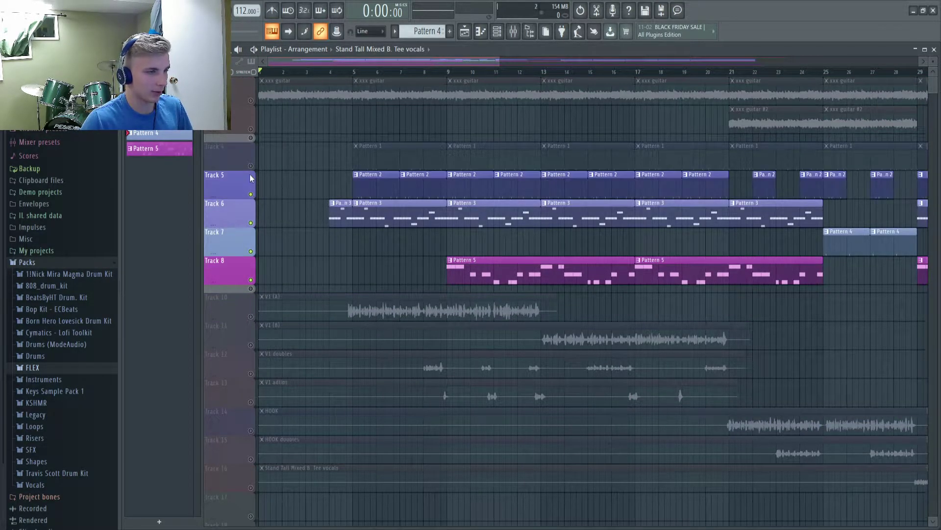
pyautogui.click(250, 166)
pyautogui.click(250, 129)
pyautogui.click(250, 100)
# Step: Play the instrumental from the start, skip ahead to bar 9, and stop playback
pyautogui.press('space')
pyautogui.click(513, 32)
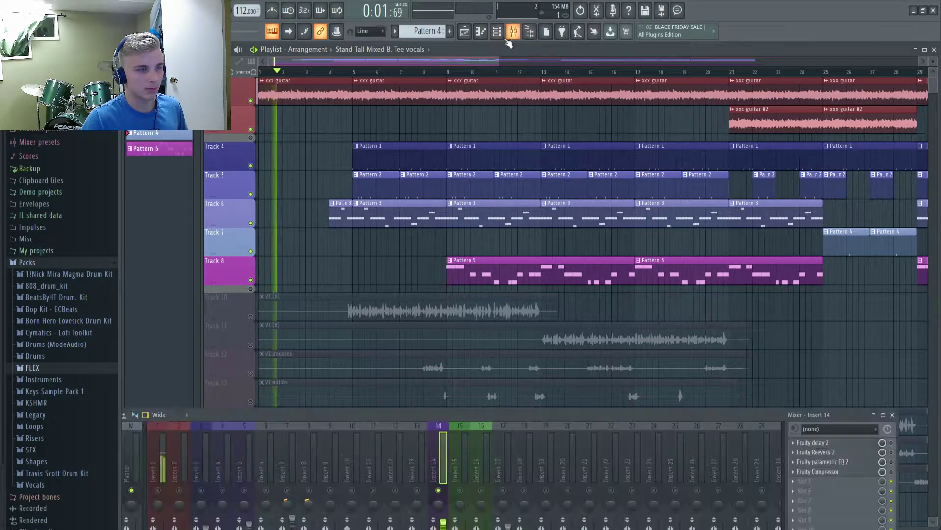
pyautogui.click(893, 415)
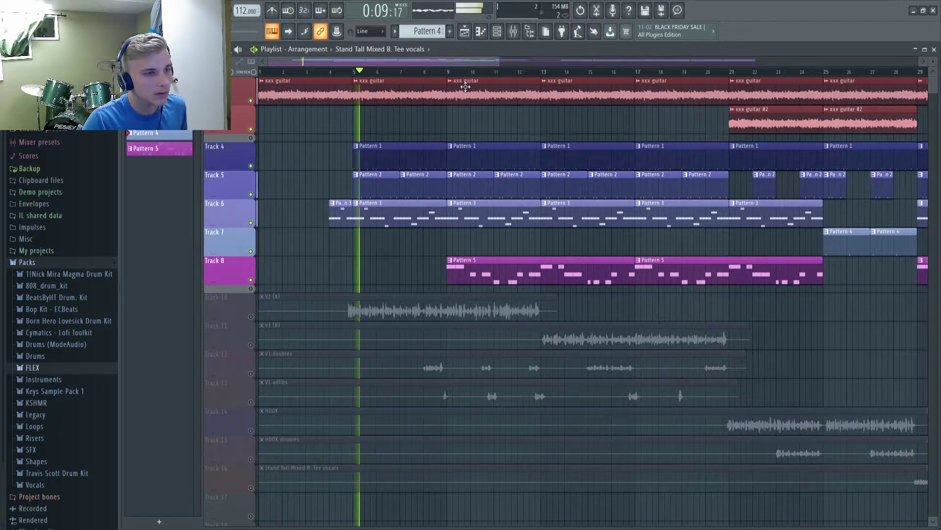
pyautogui.click(448, 72)
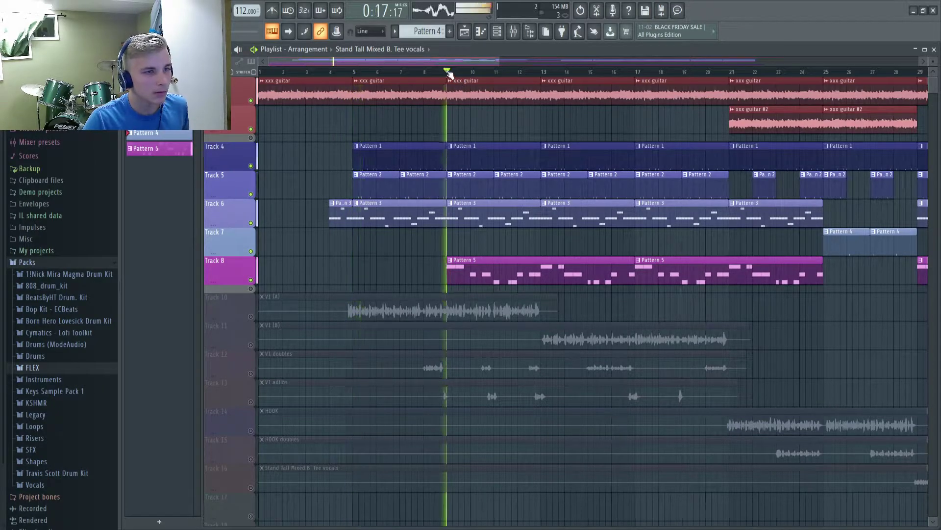
pyautogui.press('space')
# Step: Solo the V1 (A) vocal on Track 10 in the playlist and solo Insert 14 in the mixer
pyautogui.rightClick(250, 317)
pyautogui.rightClick(251, 317)
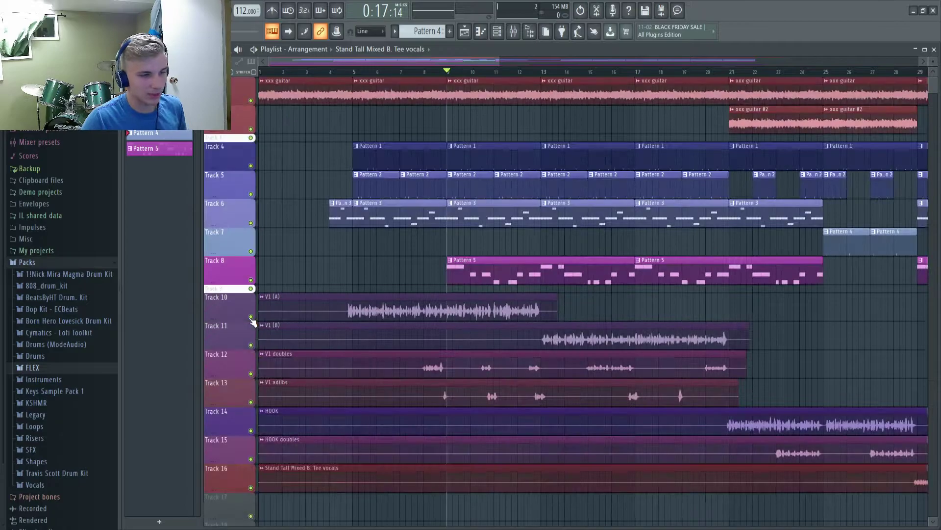
pyautogui.rightClick(251, 317)
pyautogui.click(353, 71)
pyautogui.click(513, 31)
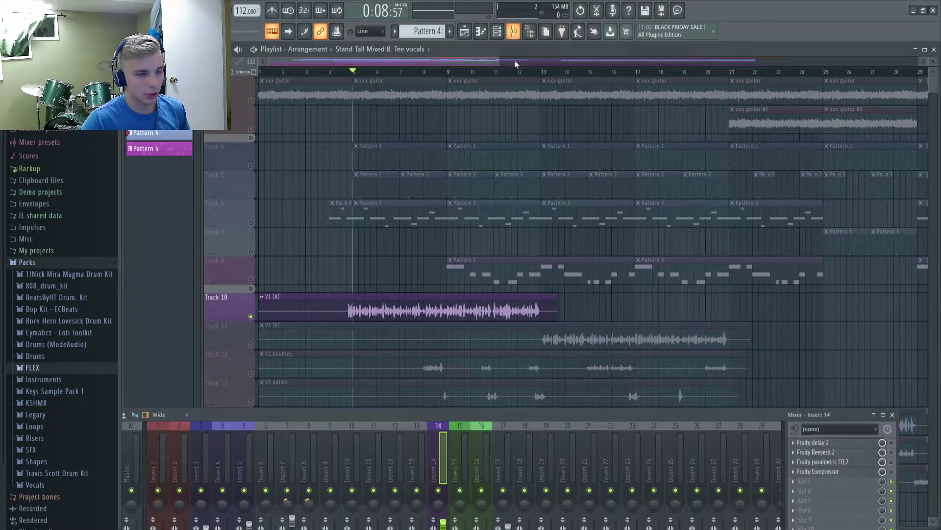
pyautogui.rightClick(441, 491)
# Step: Play the soloed V1 (A) vocal without effects from just before bar 5, then stop
pyautogui.click(341, 72)
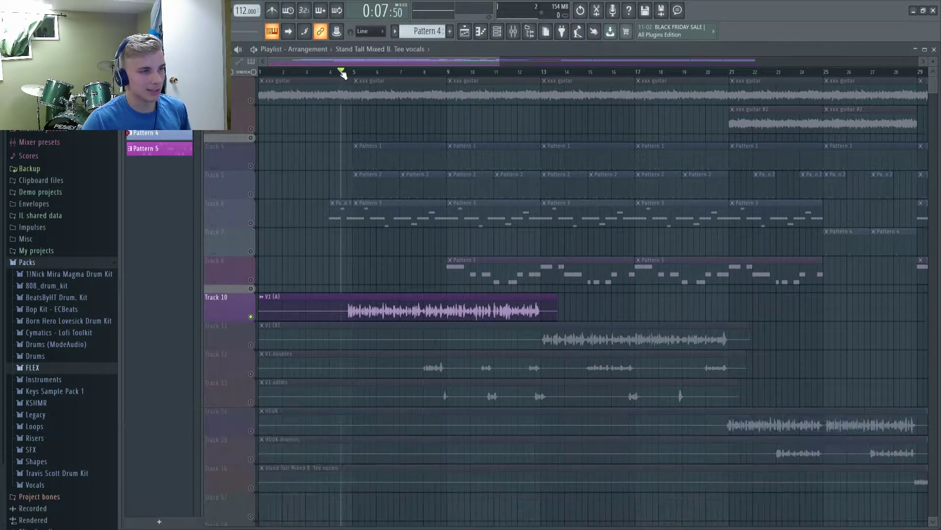
pyautogui.press('space')
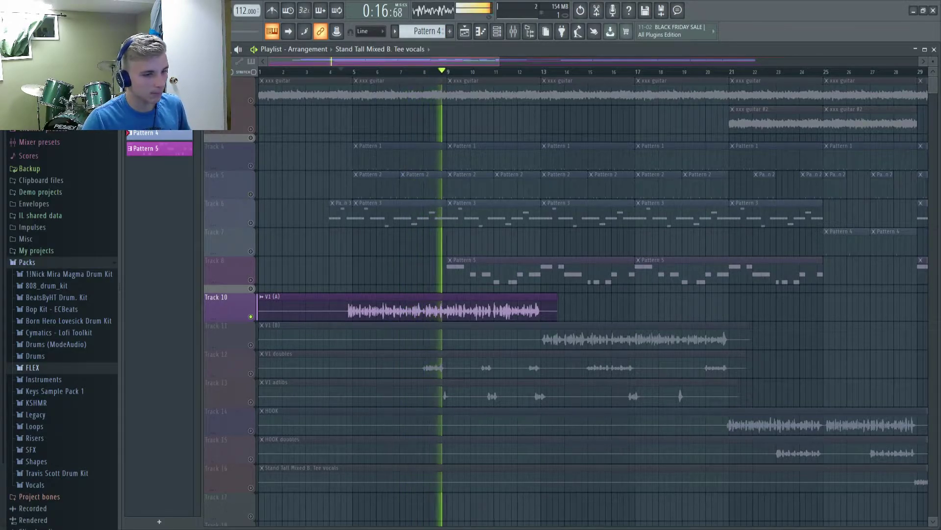
pyautogui.press('space')
# Step: Enable Fruity delay 2 on mixer Insert 14 and audition the V1 (A) vocal with the delay
pyautogui.click(513, 31)
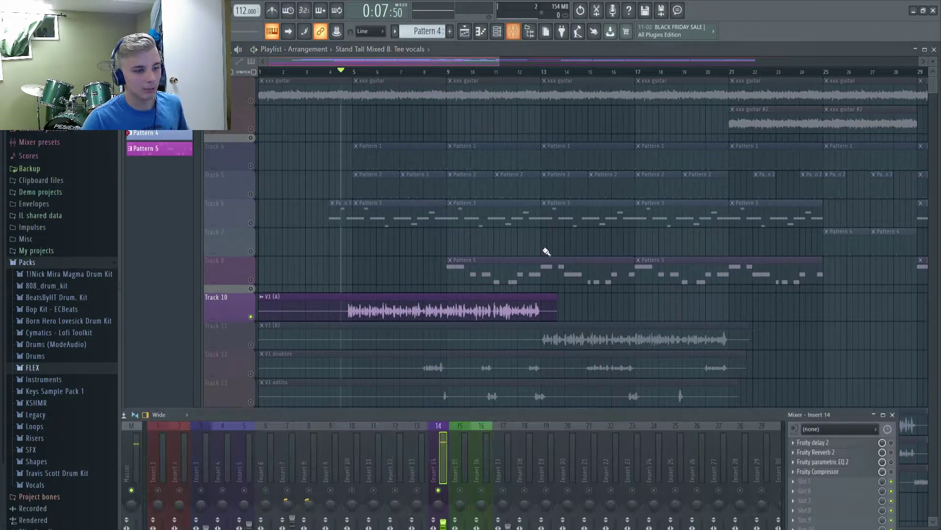
pyautogui.moveTo(460, 416); pyautogui.dragTo(454, 226)
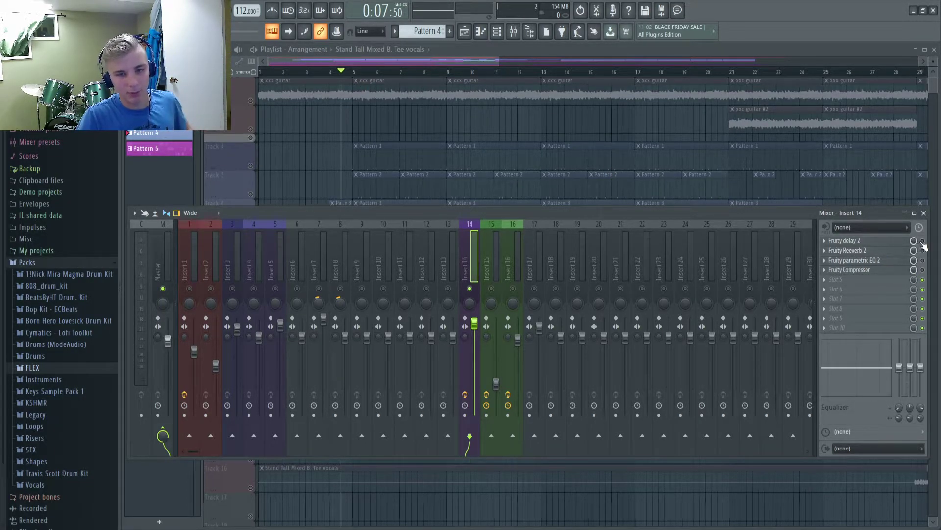
pyautogui.click(841, 241)
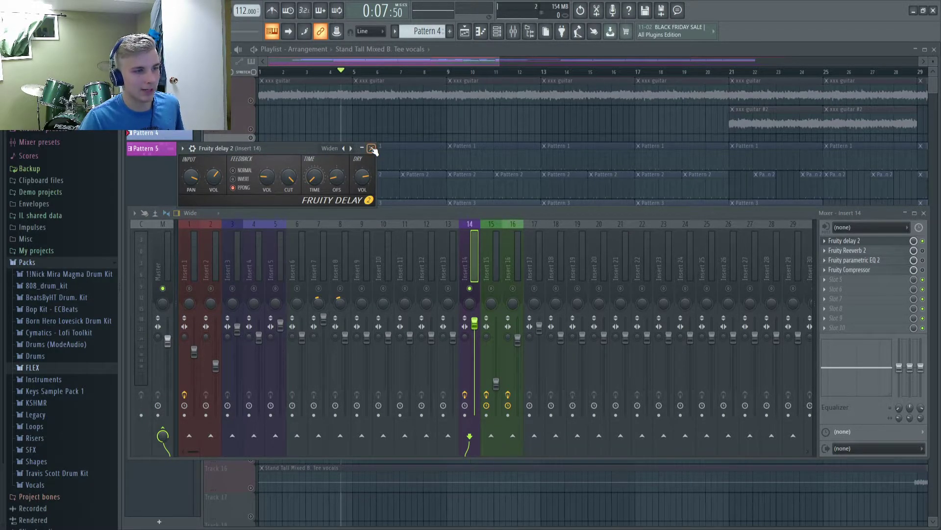
pyautogui.click(372, 148)
pyautogui.click(924, 213)
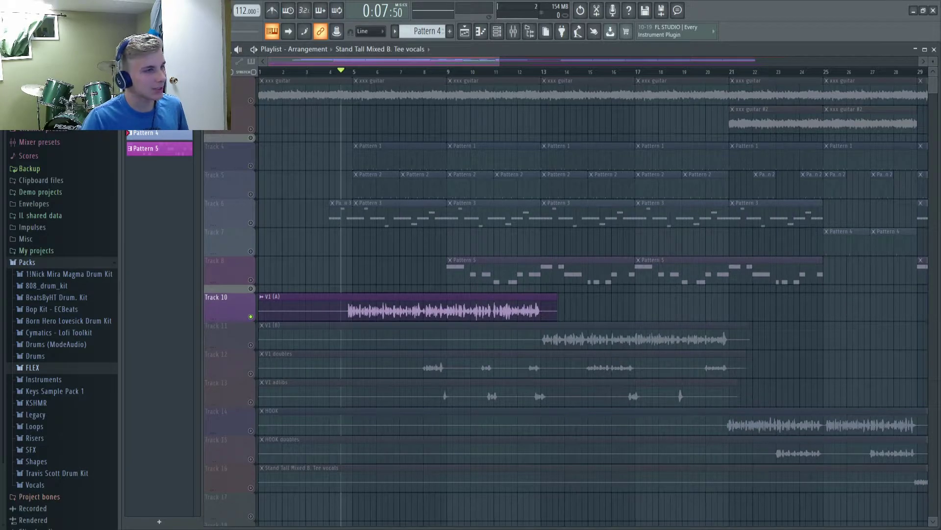
pyautogui.press('space')
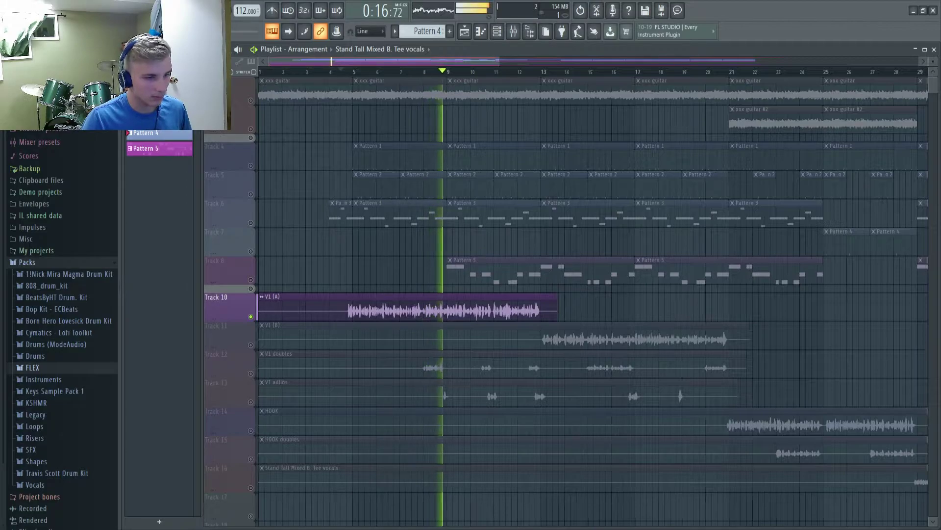
pyautogui.press('space')
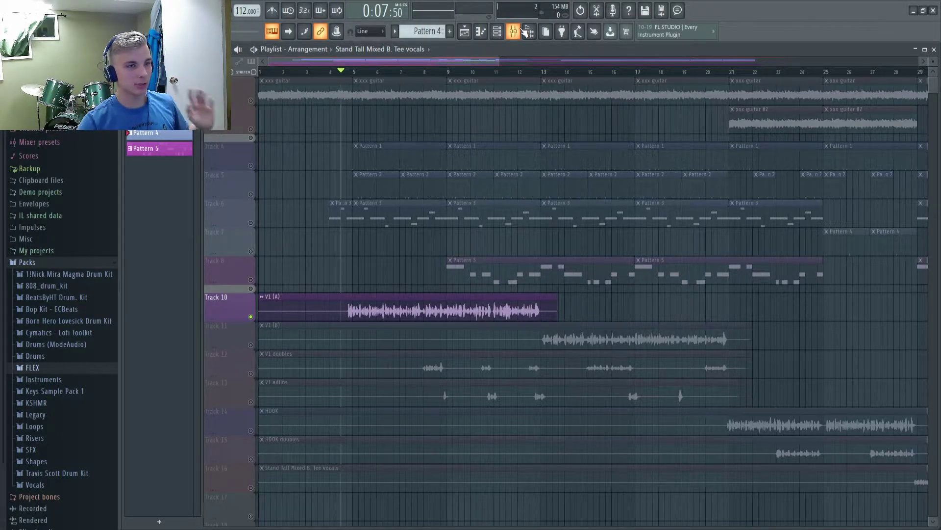
# Step: Enable Fruity Reeverb 2 on Insert 14 and examine its settings
pyautogui.click(519, 31)
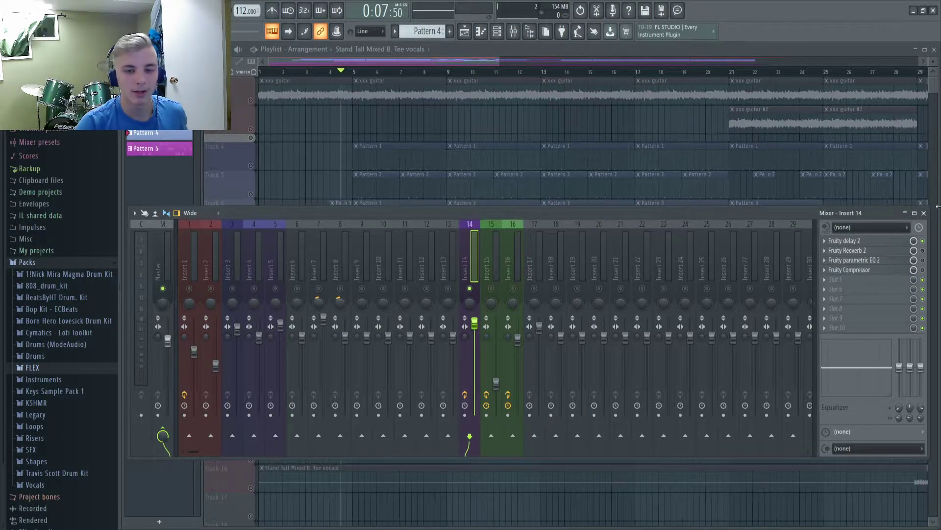
pyautogui.click(847, 251)
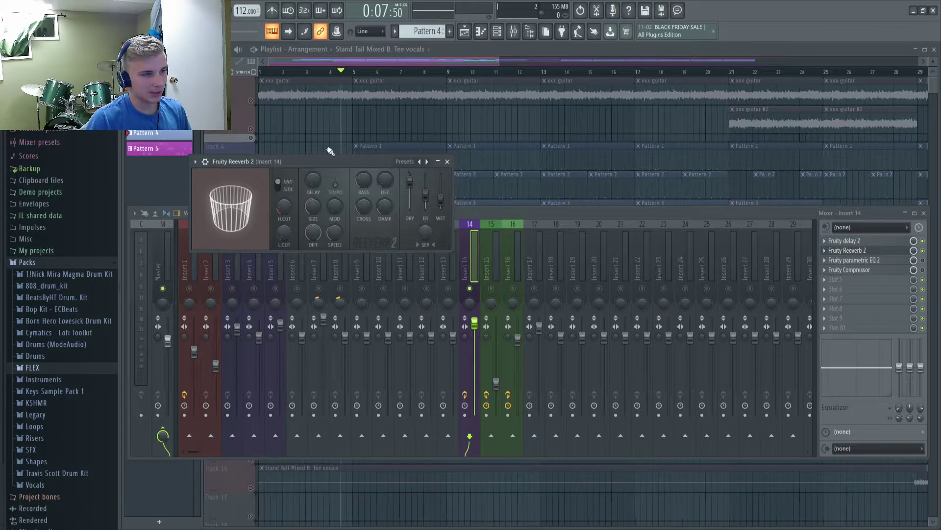
pyautogui.moveTo(357, 160); pyautogui.dragTo(397, 241)
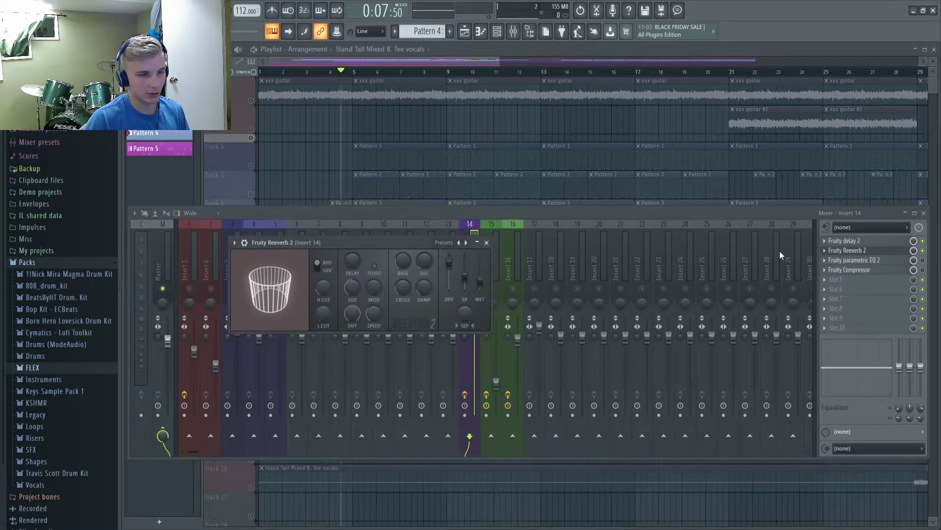
pyautogui.click(924, 213)
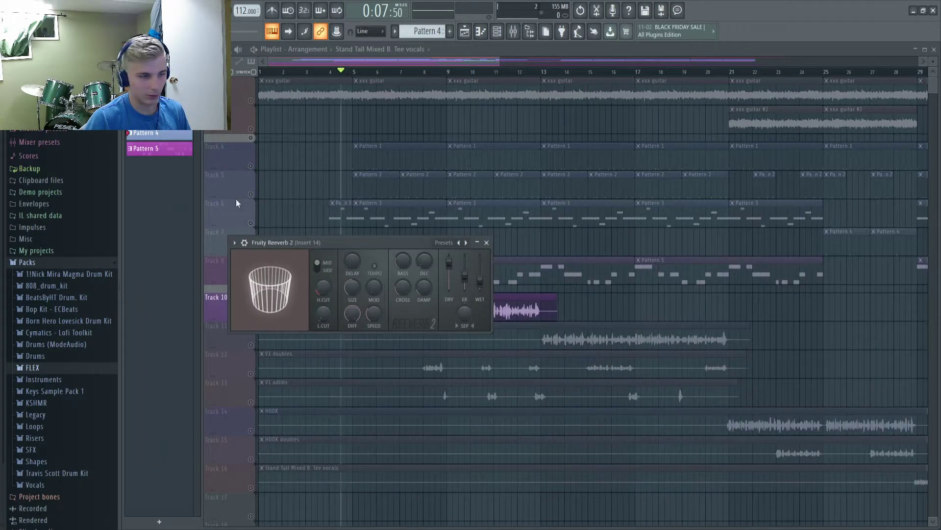
pyautogui.click(486, 242)
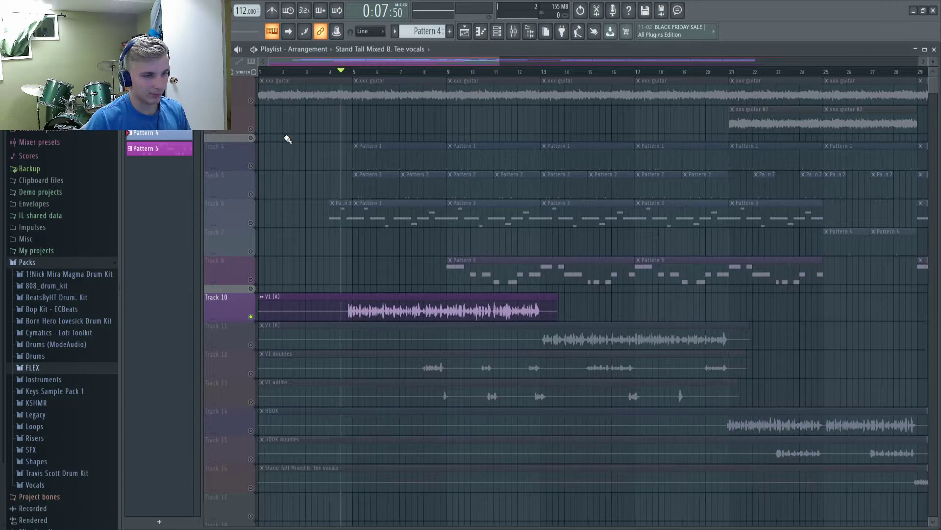
# Step: Disable Fruity delay 2 on Insert 14 and play the vocal with only the reverb active
pyautogui.click(528, 36)
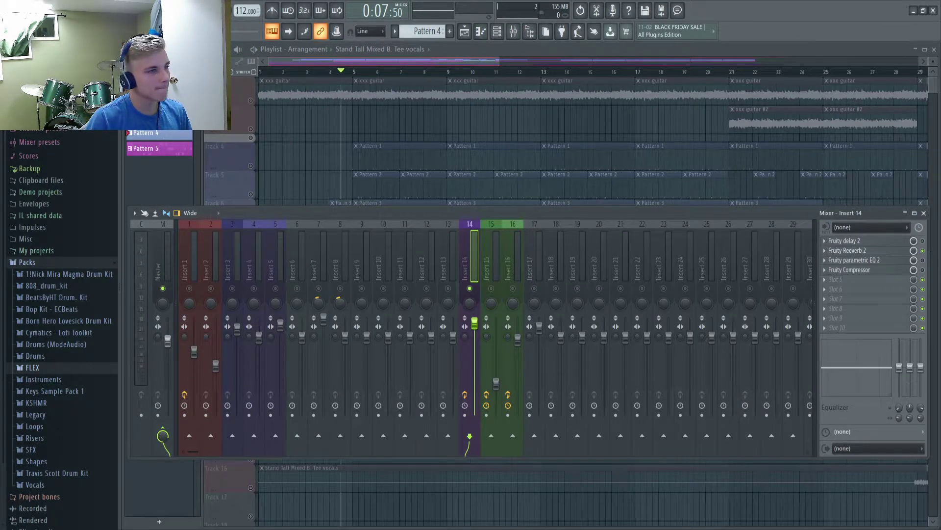
pyautogui.press('space')
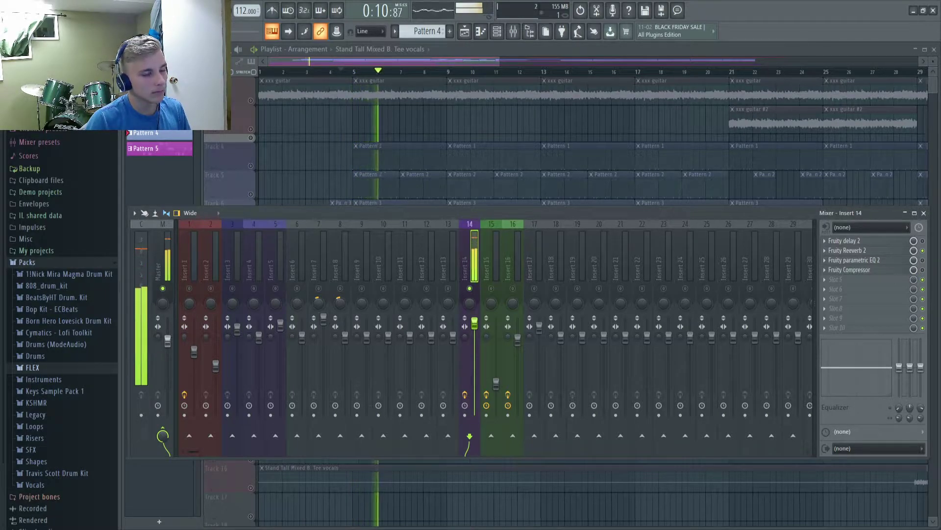
pyautogui.press('space')
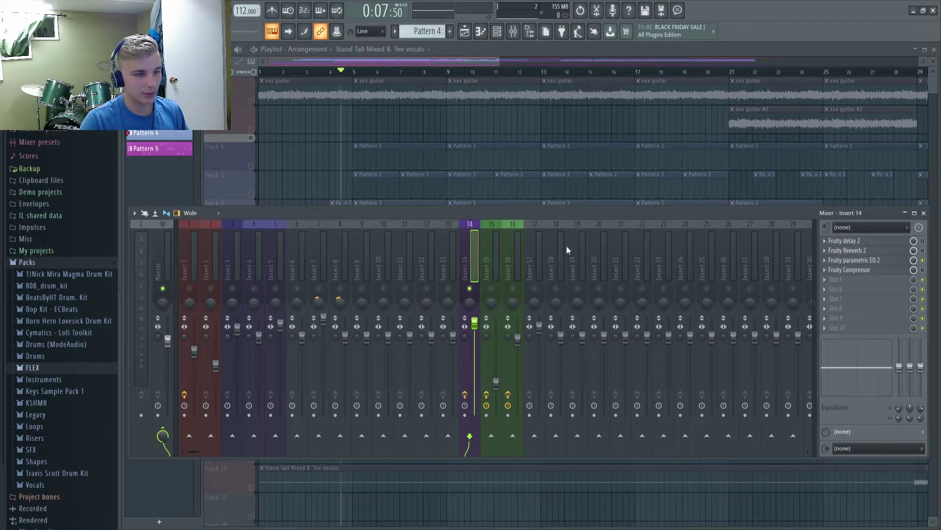
# Step: Play the vocal with Fruity parametric EQ 2 on Insert 14 bypassed and enabled to compare the sound
pyautogui.press('space')
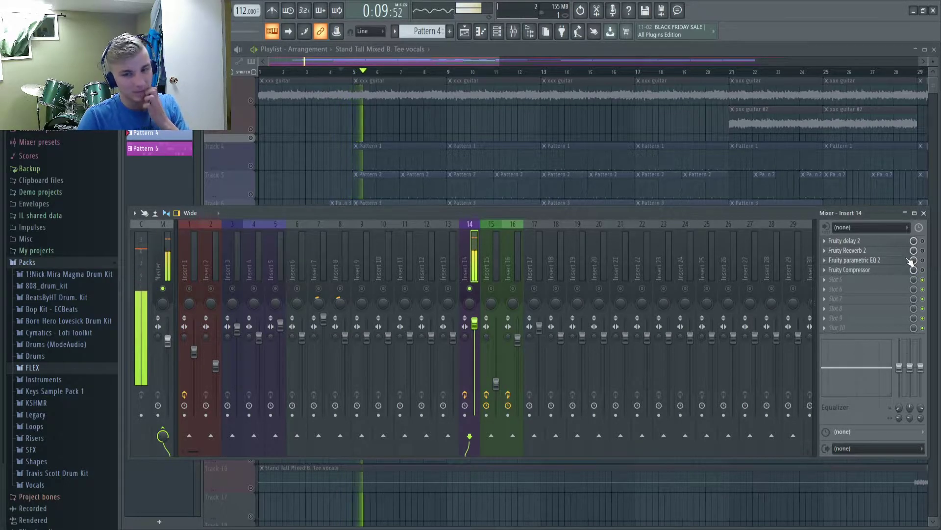
pyautogui.click(923, 261)
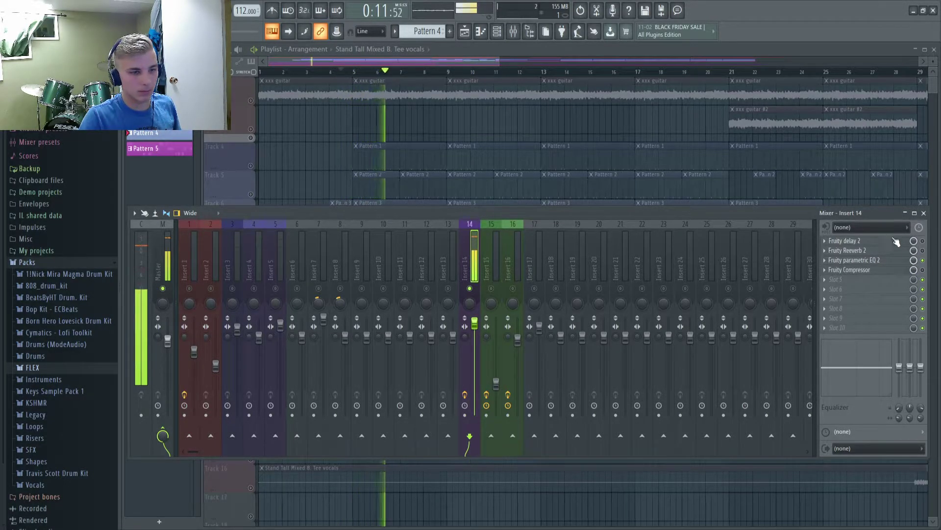
pyautogui.click(924, 212)
pyautogui.press('space')
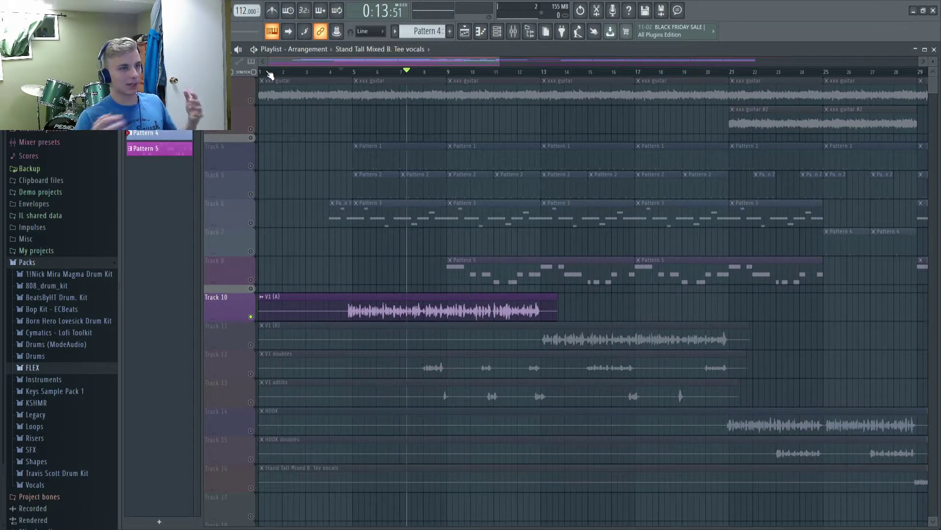
# Step: Shift the treble band of Fruity parametric EQ 2 on Insert 14 slightly higher in frequency and gain
pyautogui.click(513, 31)
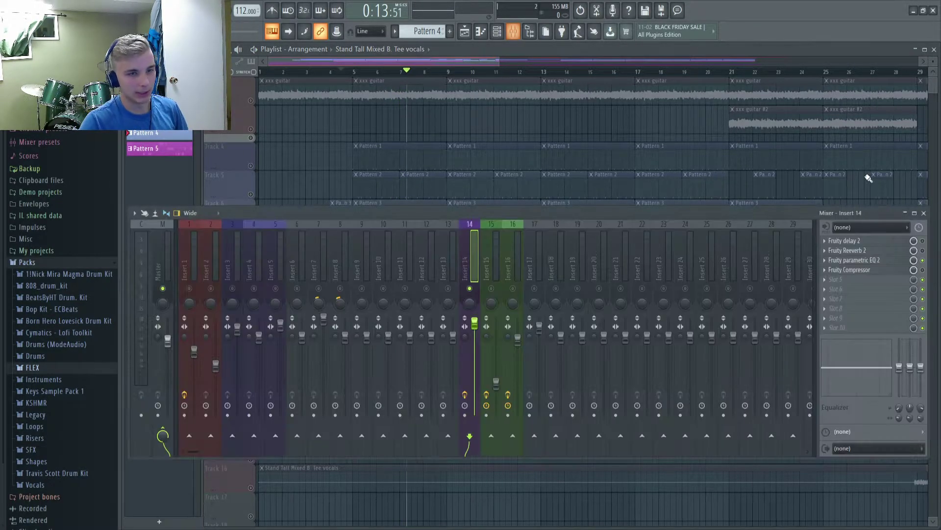
pyautogui.click(862, 260)
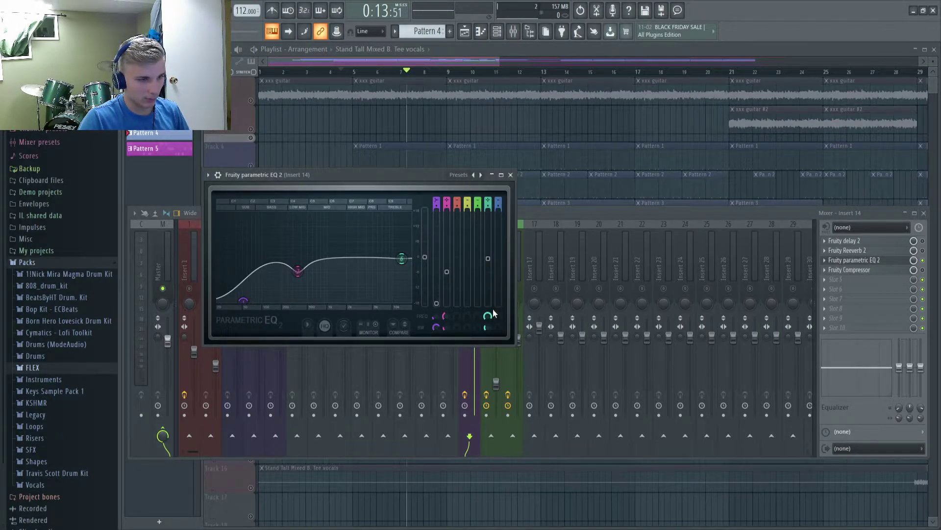
pyautogui.moveTo(402, 259); pyautogui.dragTo(407, 257)
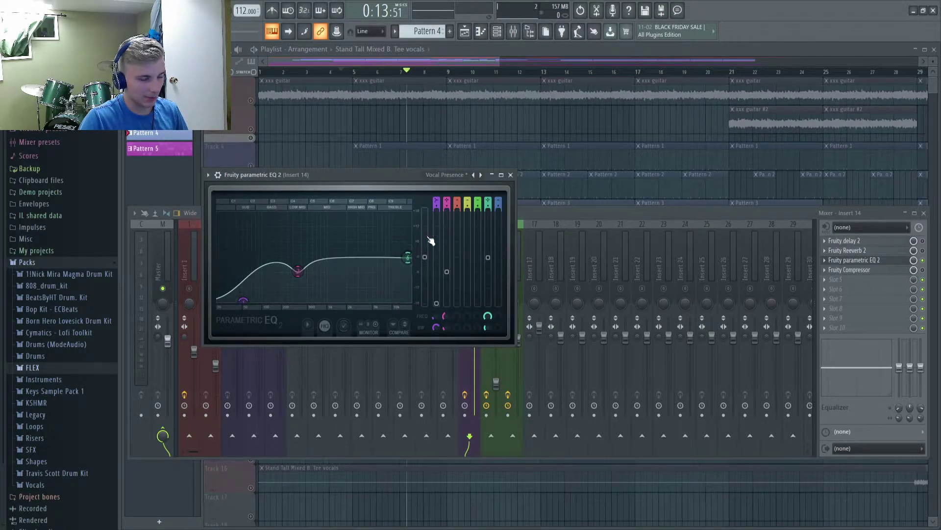
pyautogui.click(511, 175)
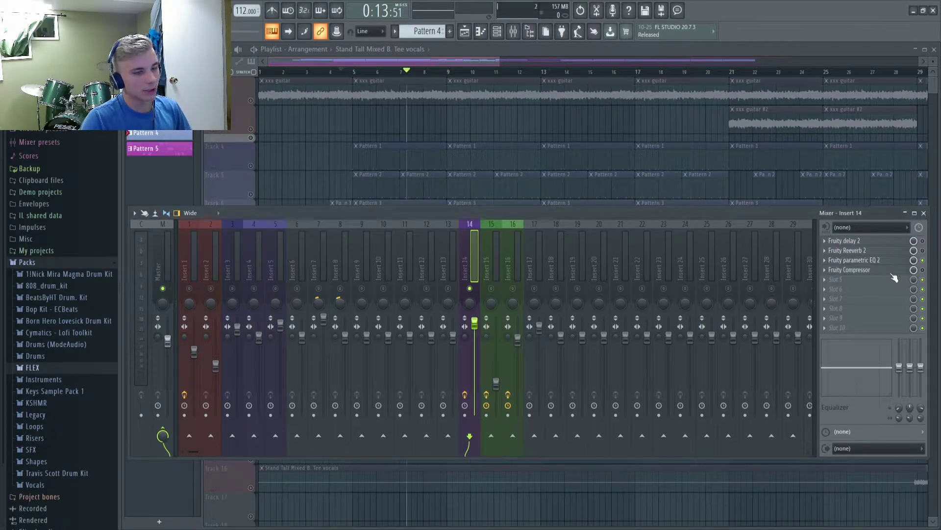
pyautogui.click(924, 214)
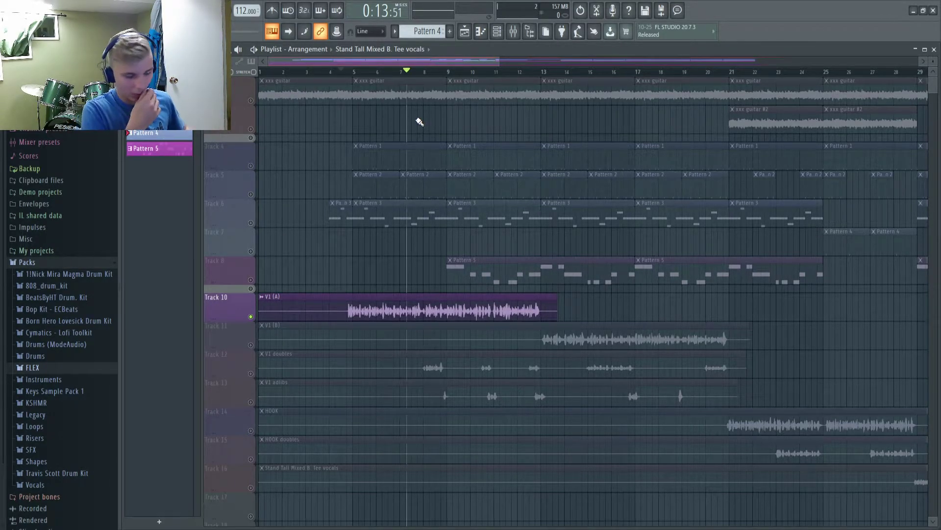
# Step: Enable Fruity Compressor on Insert 14 in place of the parametric EQ and open its settings over the playlist
pyautogui.click(512, 31)
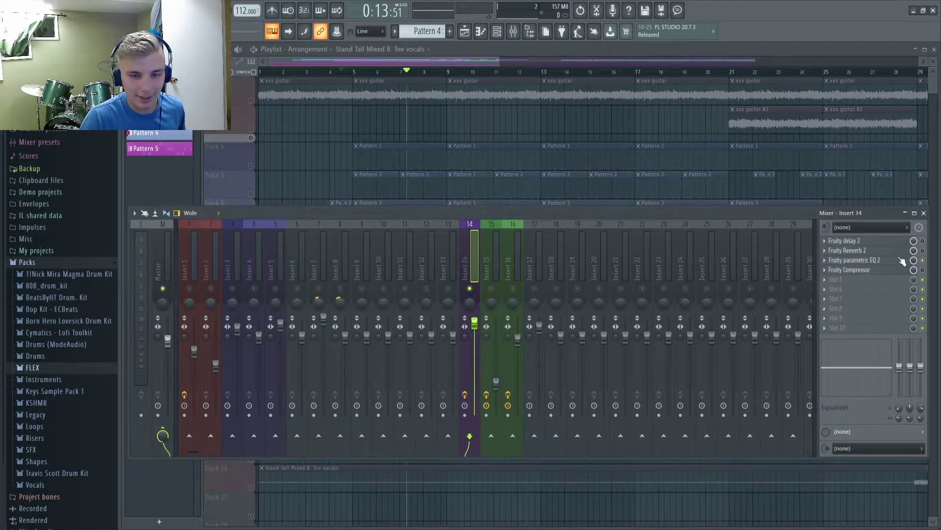
pyautogui.click(866, 273)
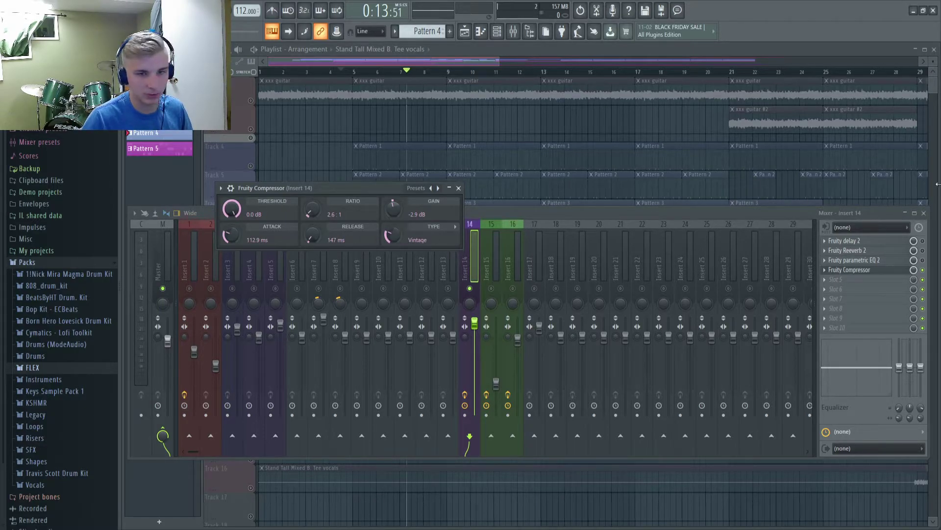
pyautogui.click(925, 214)
pyautogui.click(513, 31)
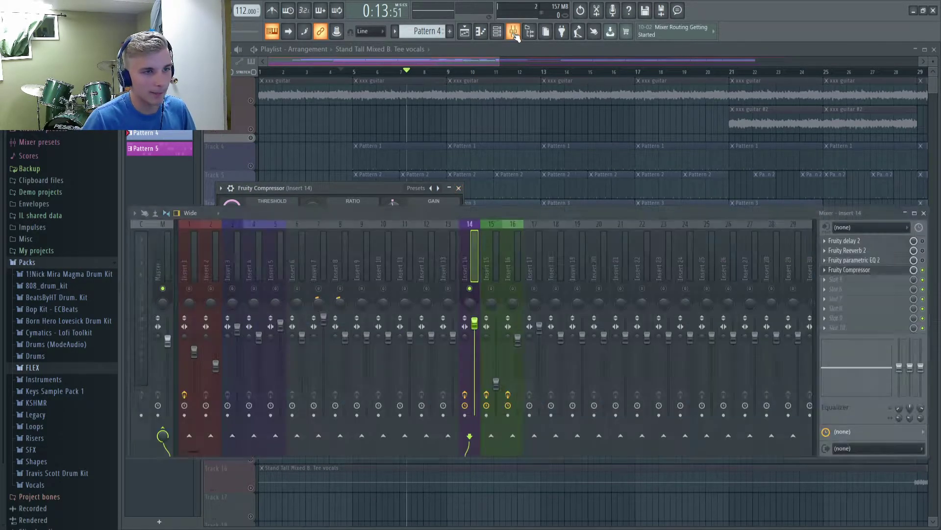
pyautogui.click(923, 214)
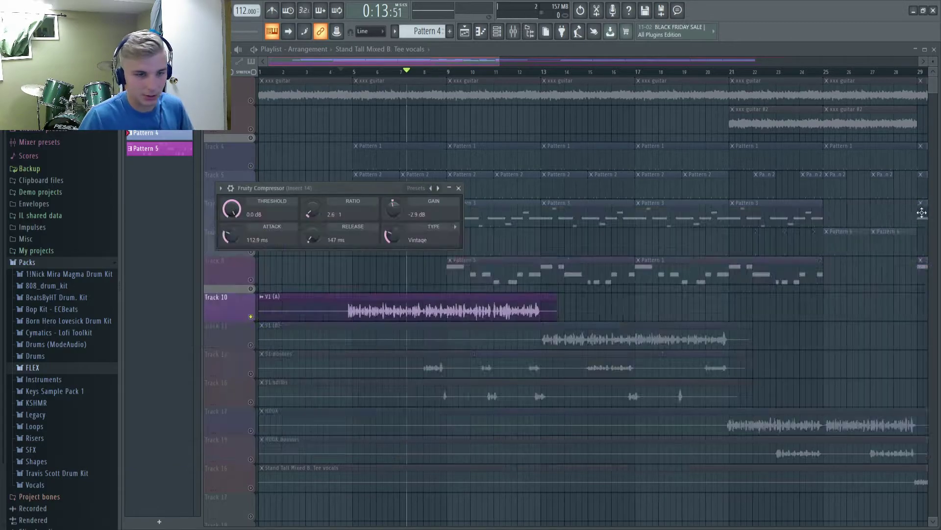
# Step: Play the V1 (A) vocal from just before its first phrase with only Fruity Compressor active on Insert 14
pyautogui.click(459, 189)
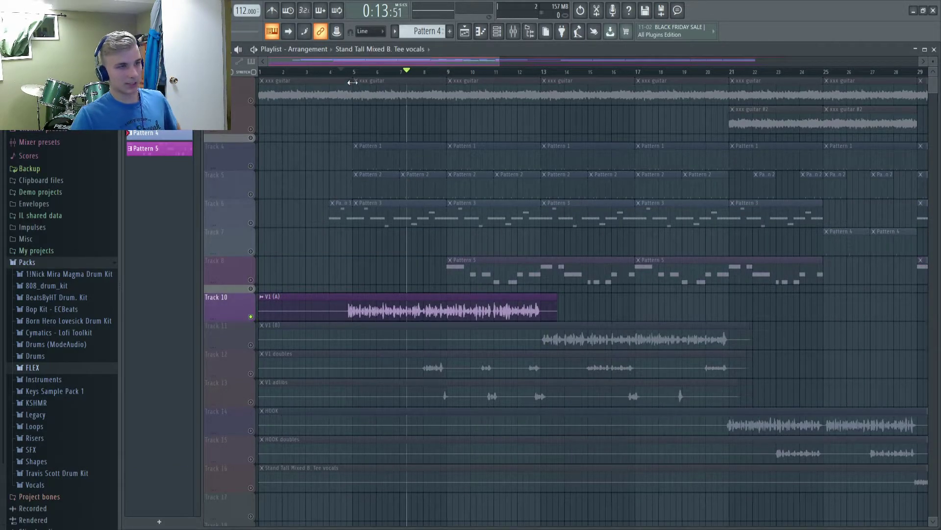
pyautogui.click(341, 71)
pyautogui.press('space')
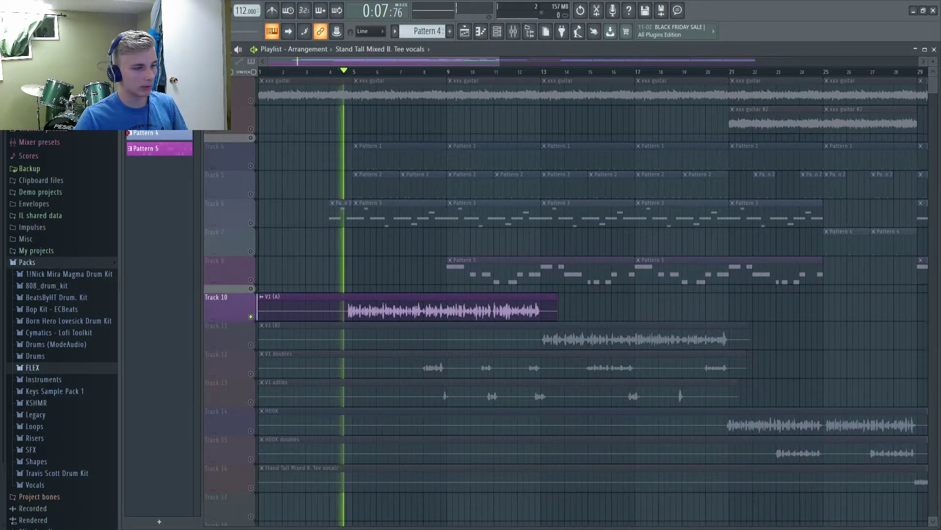
pyautogui.press('F6')
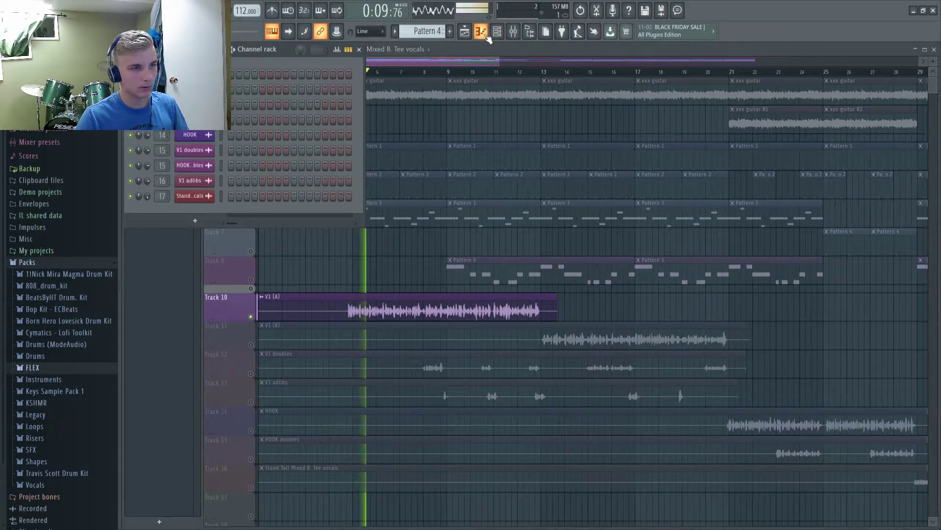
pyautogui.press('F9')
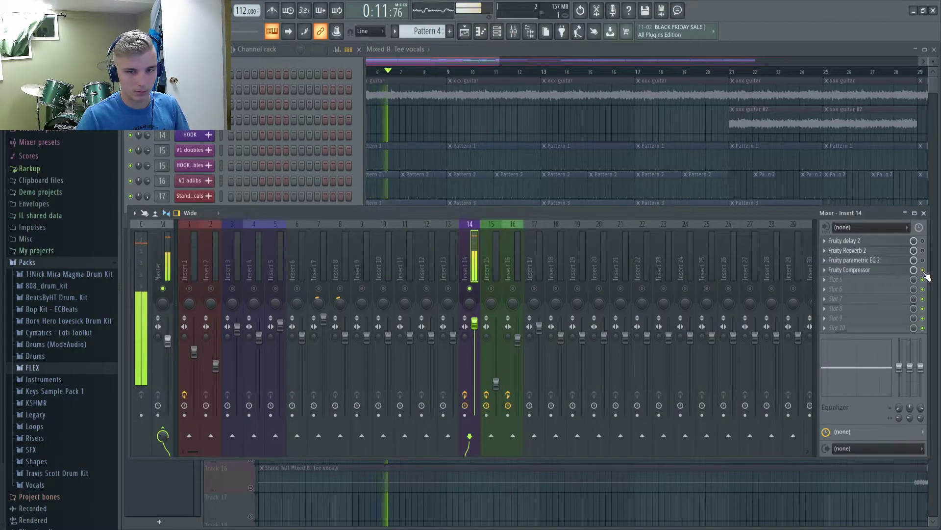
pyautogui.click(924, 213)
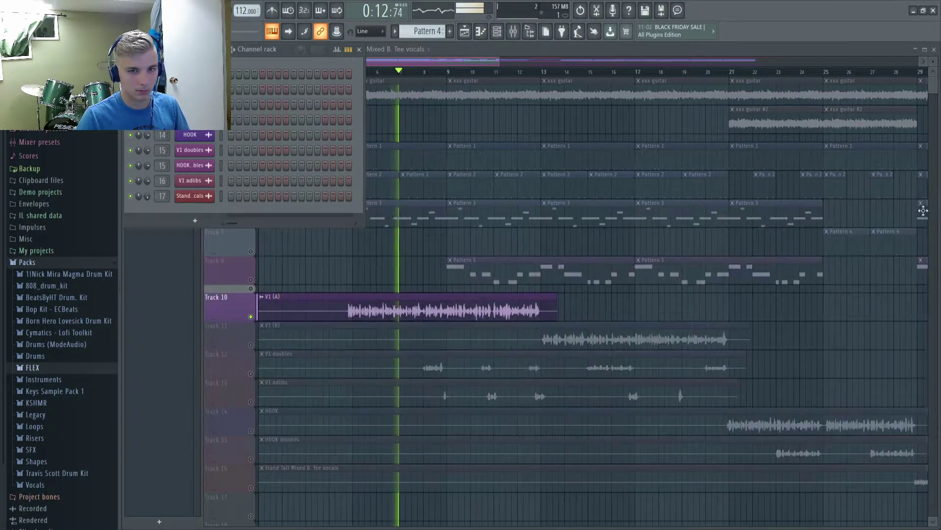
pyautogui.click(359, 49)
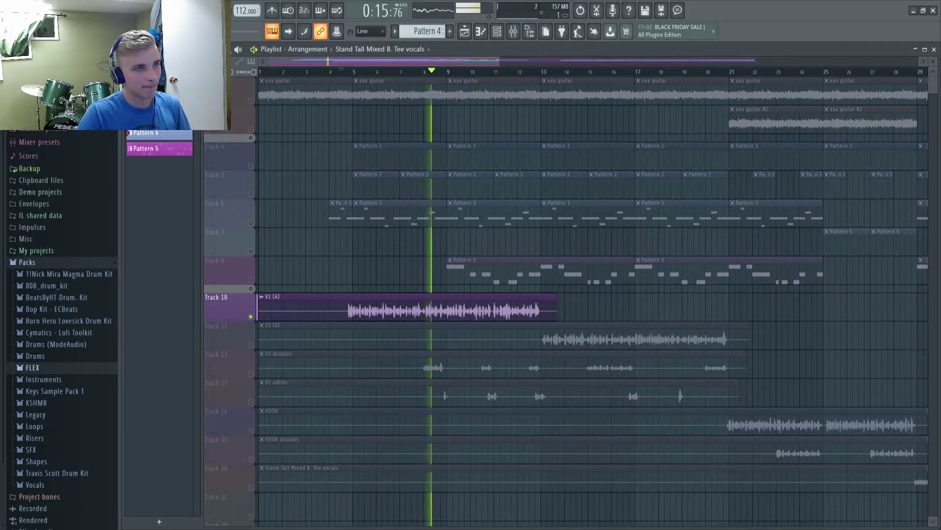
pyautogui.press('space')
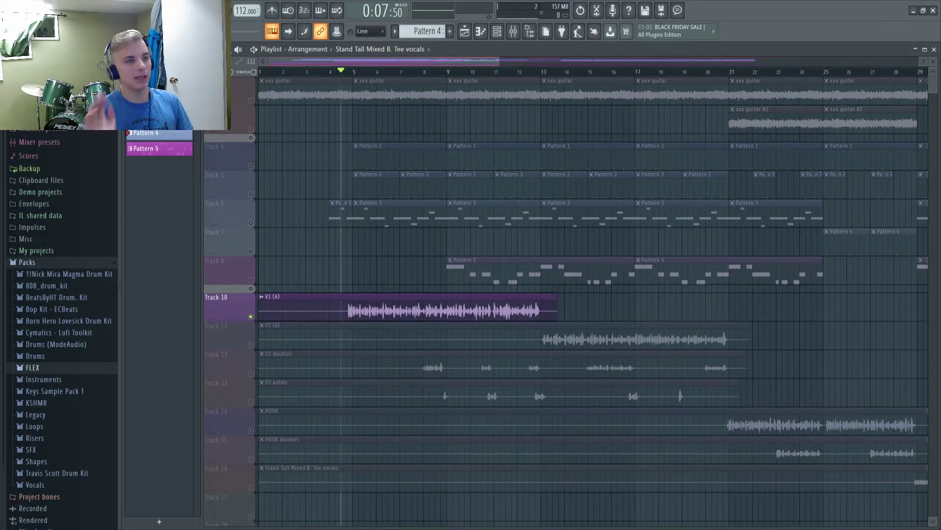
# Step: Enable Fruity delay 2, Fruity Reeverb 2 and Fruity parametric EQ 2 alongside the compressor on Insert 14, and play the vocal through the full chain
pyautogui.click(497, 31)
pyautogui.click(513, 31)
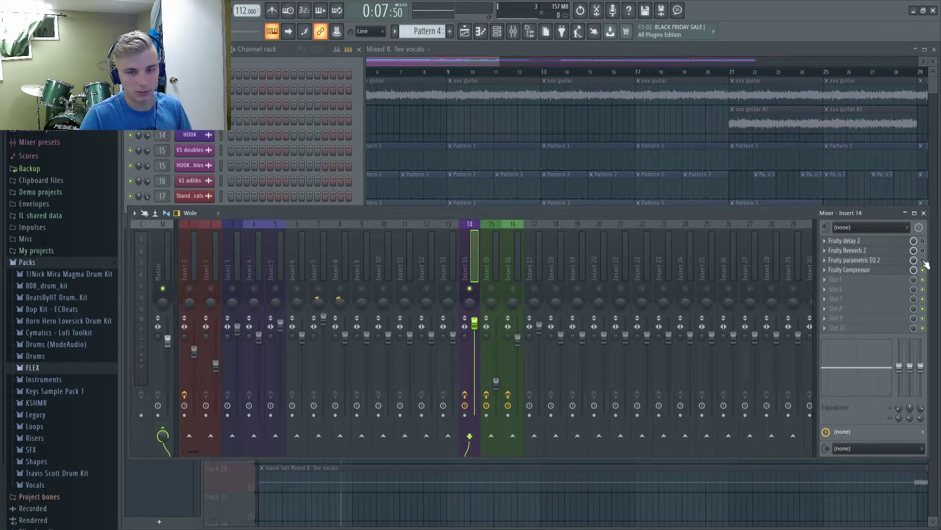
pyautogui.click(923, 213)
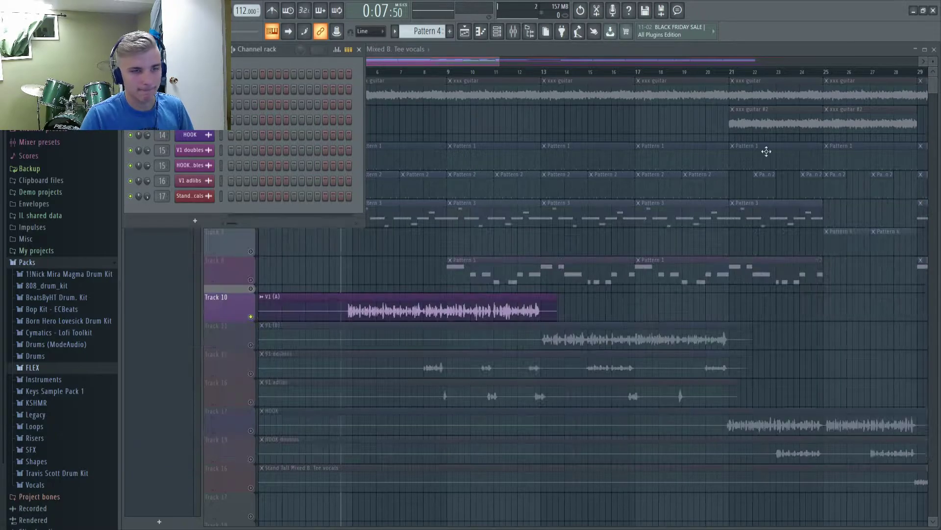
pyautogui.click(359, 49)
pyautogui.press('space')
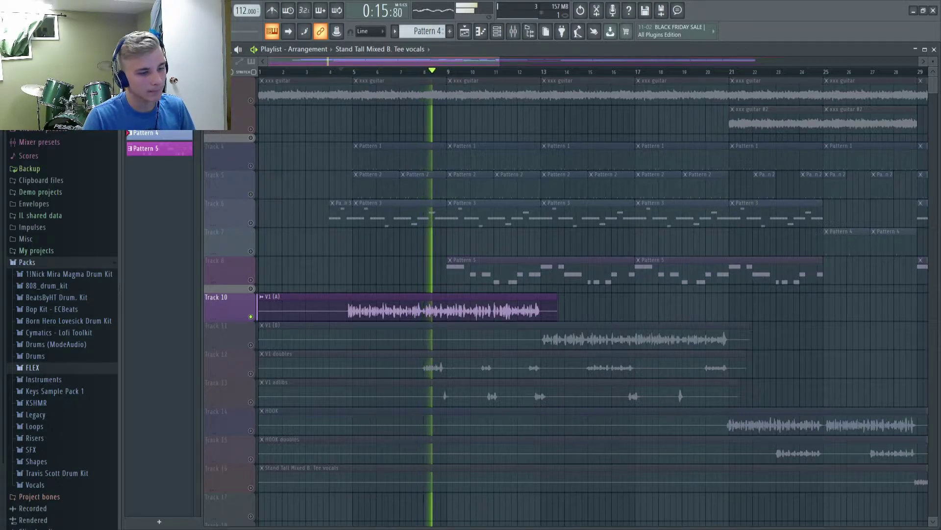
pyautogui.press('space')
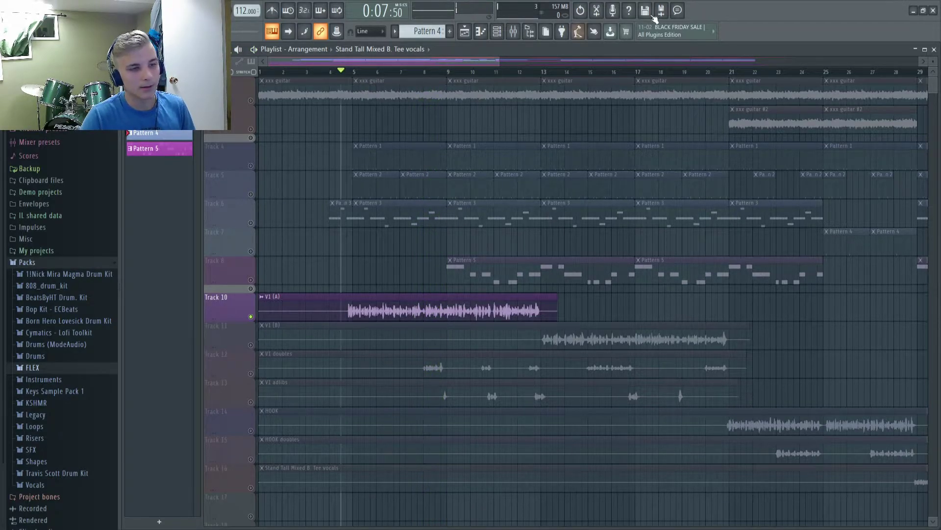
# Step: Unmute the V1 doubles track in the playlist and select Insert 15 in the mixer
pyautogui.click(252, 376)
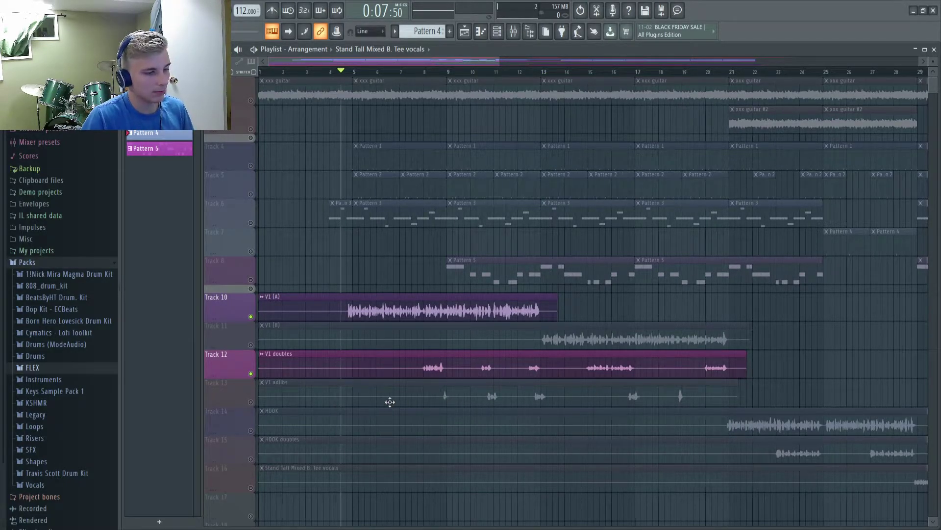
pyautogui.click(513, 31)
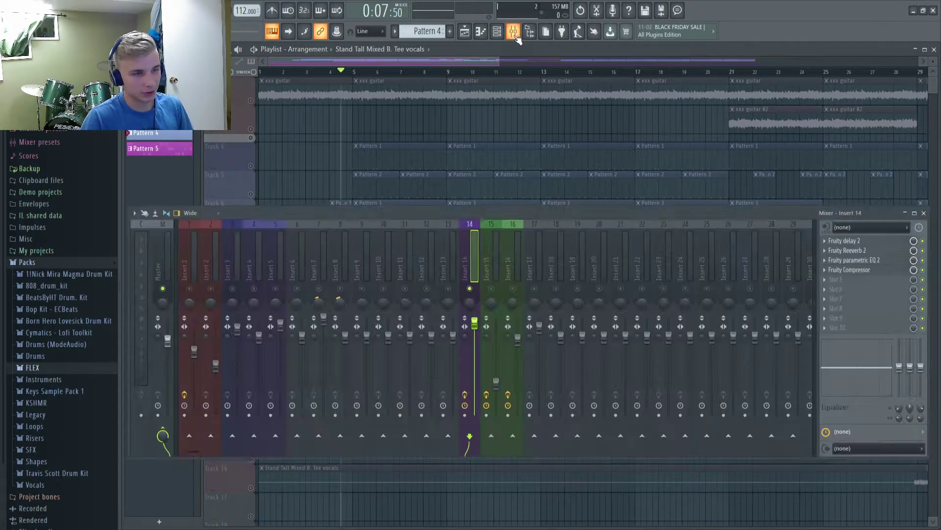
pyautogui.click(497, 284)
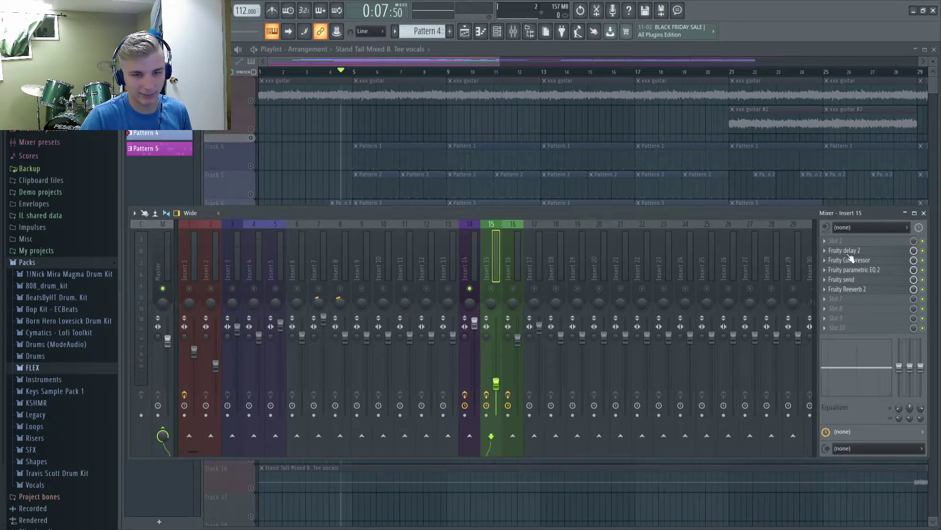
# Step: Open Fruity delay 2 on Insert 15 to show its settings and disable every other effect on that insert
pyautogui.click(846, 250)
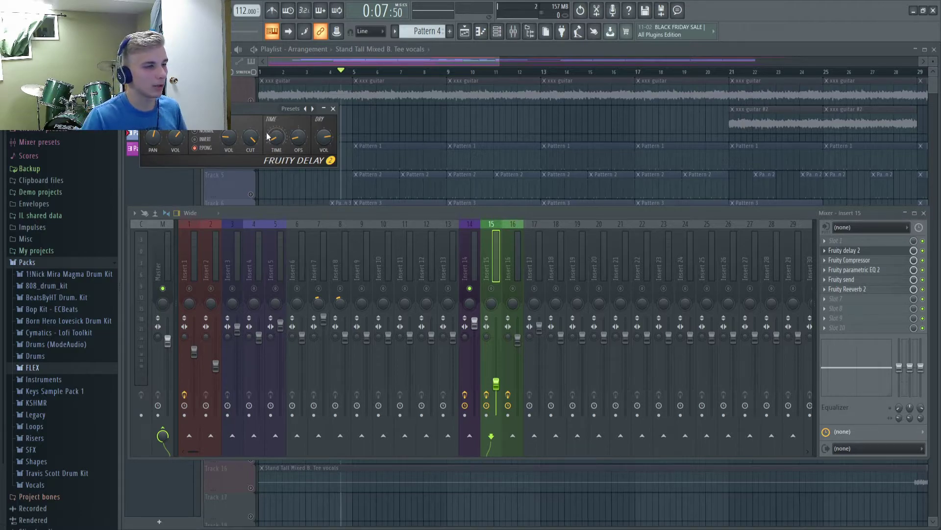
pyautogui.moveTo(254, 109); pyautogui.dragTo(556, 141)
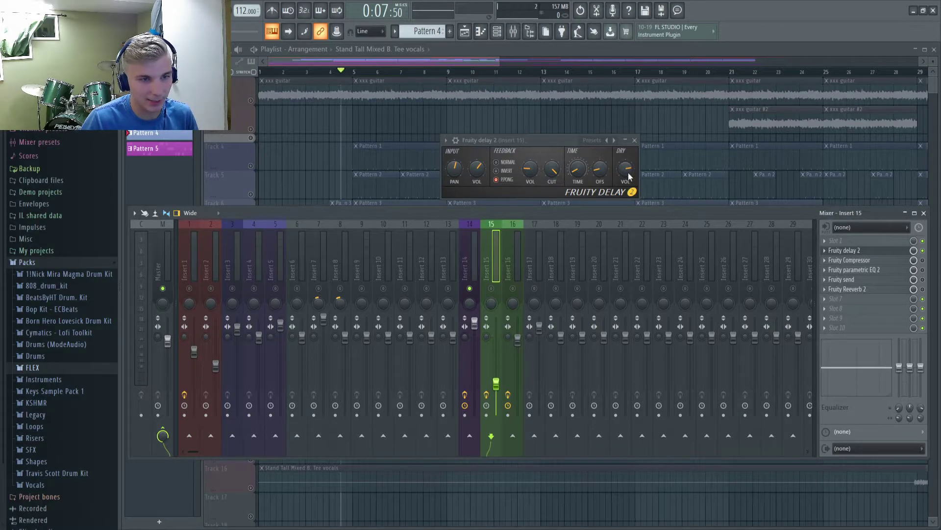
pyautogui.click(925, 213)
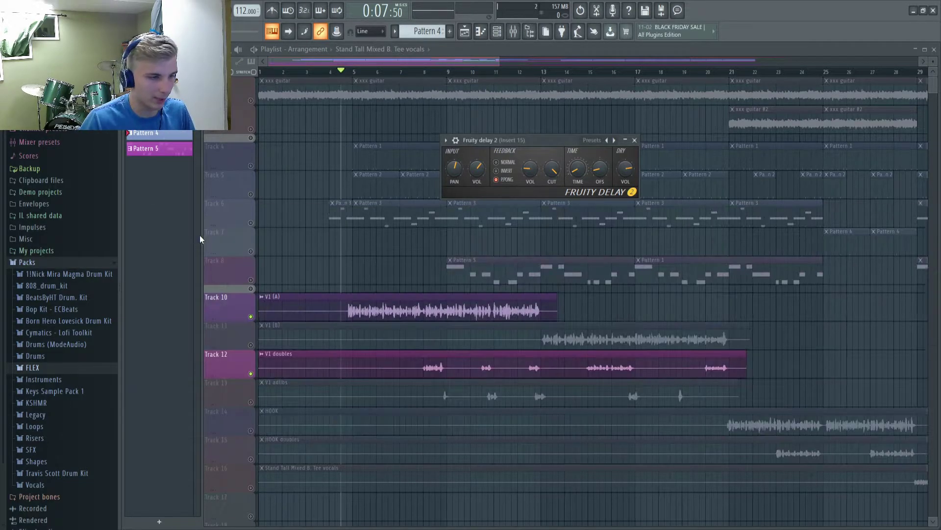
# Step: Mute the V1 (A) track and start playback of V1 doubles from its first phrase
pyautogui.click(250, 316)
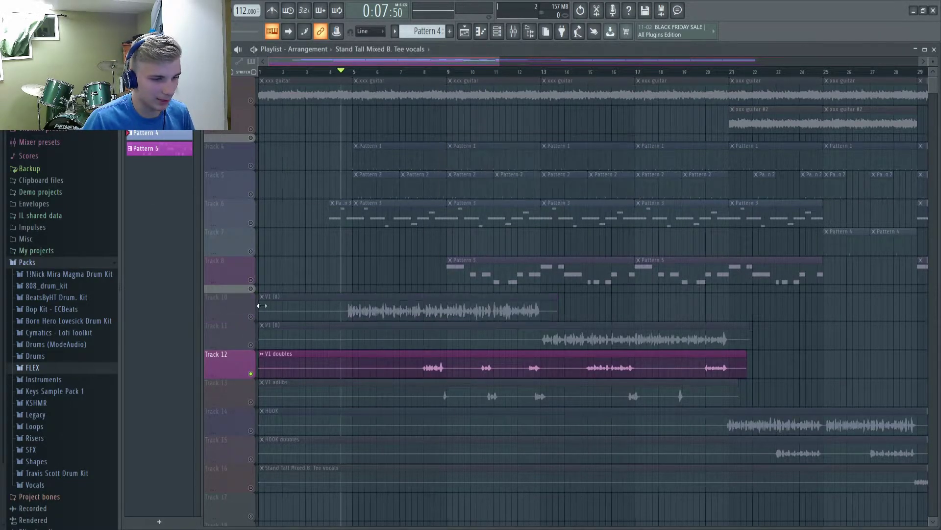
pyautogui.click(429, 72)
pyautogui.press('space')
pyautogui.press('space')
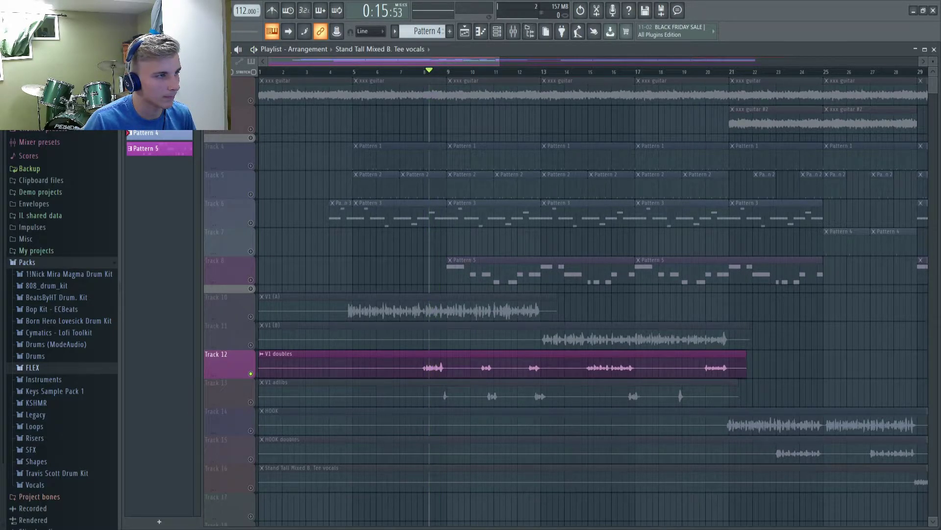
# Step: Unmute Insert 15 in the mixer and play the V1 doubles from just before bar 8 with only the delay active
pyautogui.click(529, 30)
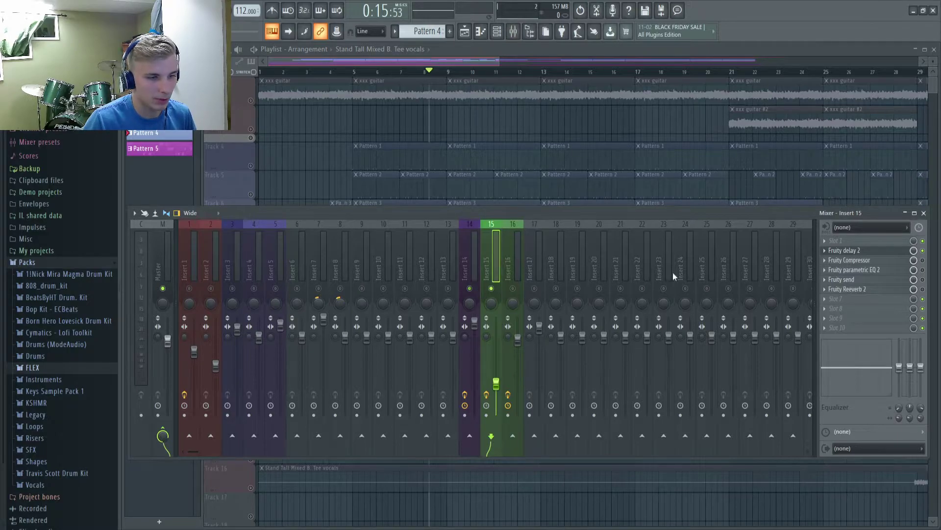
pyautogui.click(924, 213)
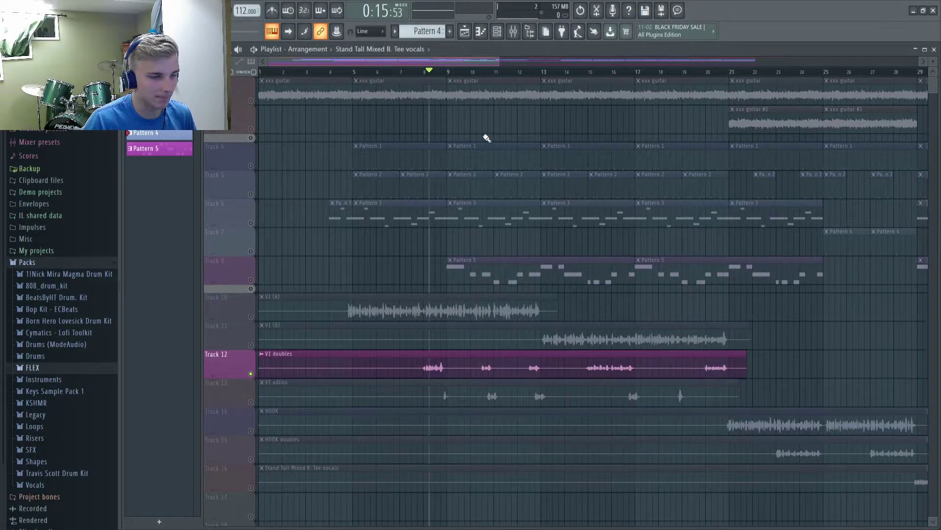
pyautogui.click(418, 72)
pyautogui.press('space')
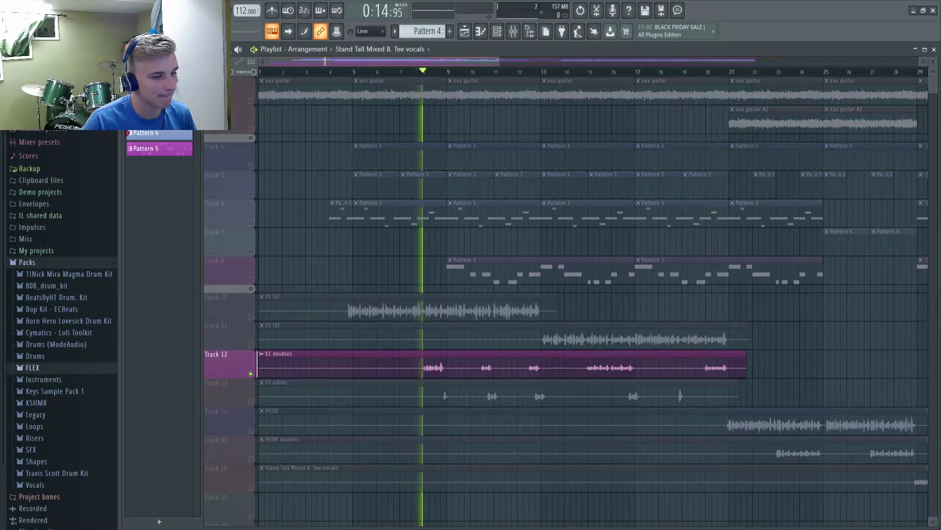
pyautogui.press('space')
# Step: Raise the Insert 15 fader and play the V1 doubles again at the louder level
pyautogui.click(513, 32)
pyautogui.moveTo(496, 384); pyautogui.dragTo(497, 357)
pyautogui.click(924, 213)
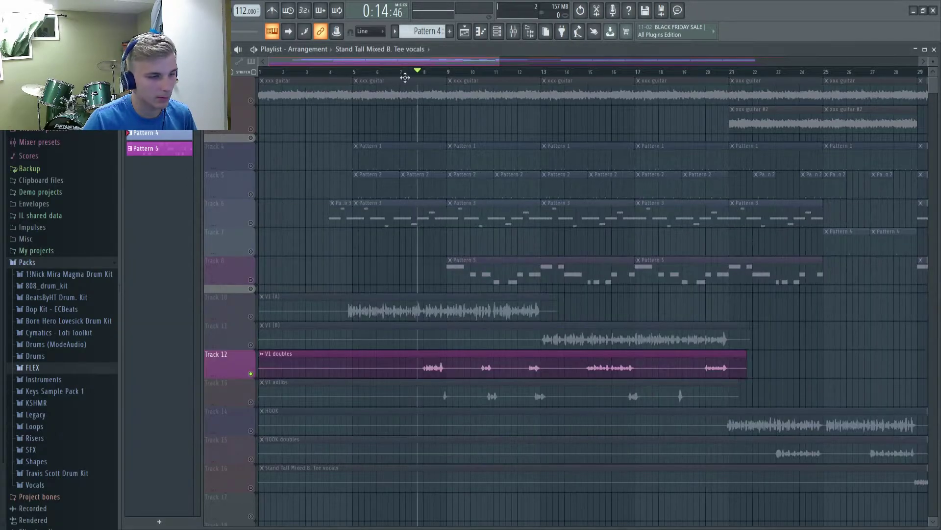
pyautogui.press('space')
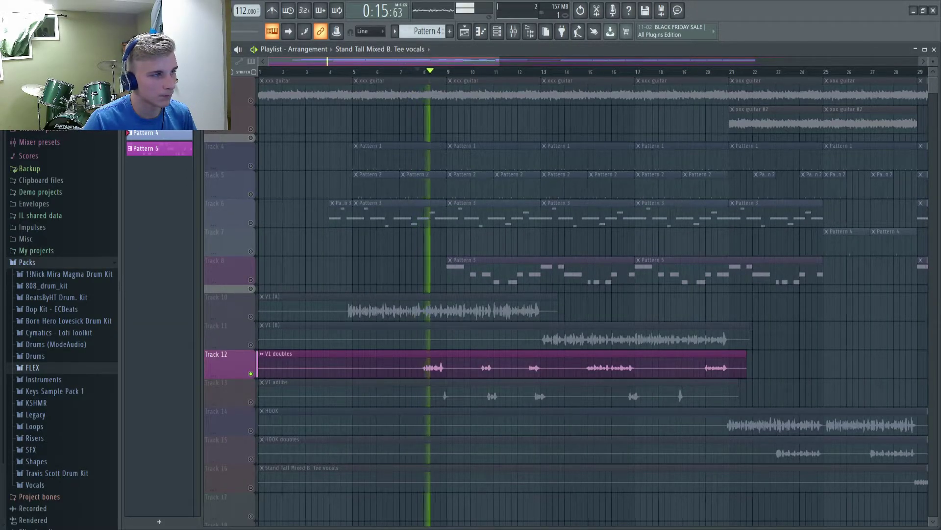
pyautogui.press('space')
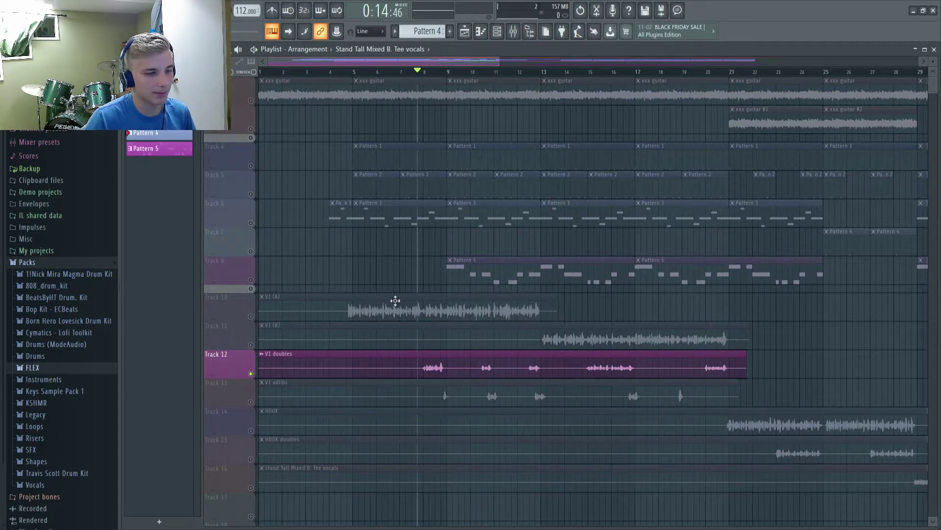
# Step: Lower the Insert 15 fader back to its previous level
pyautogui.click(512, 30)
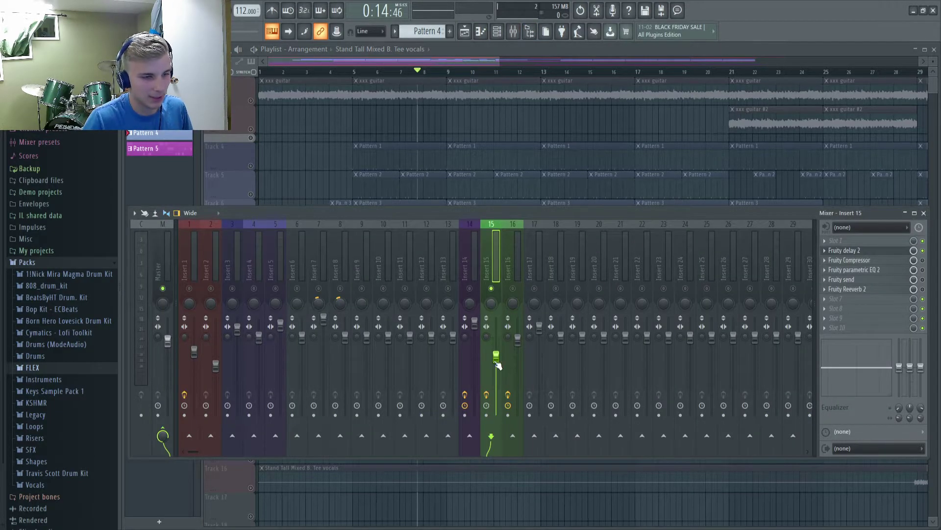
pyautogui.moveTo(496, 368); pyautogui.dragTo(496, 384)
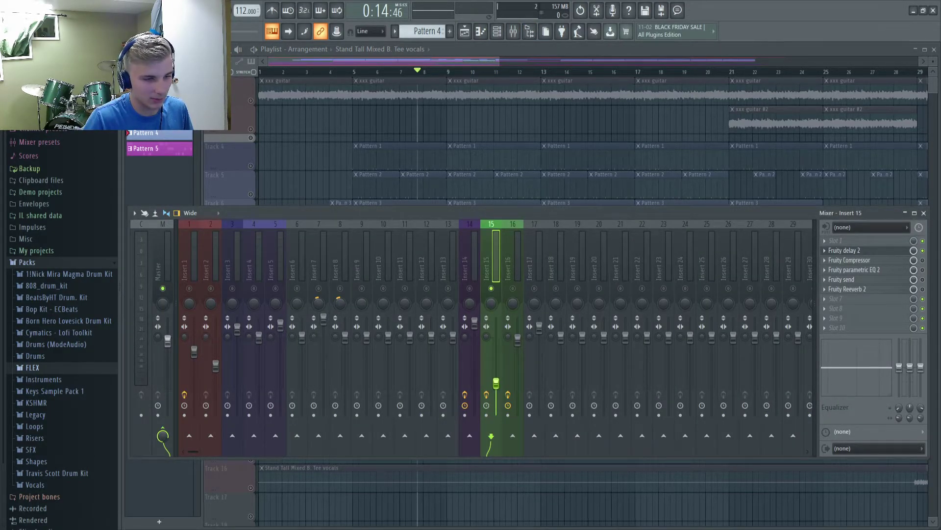
pyautogui.click(925, 214)
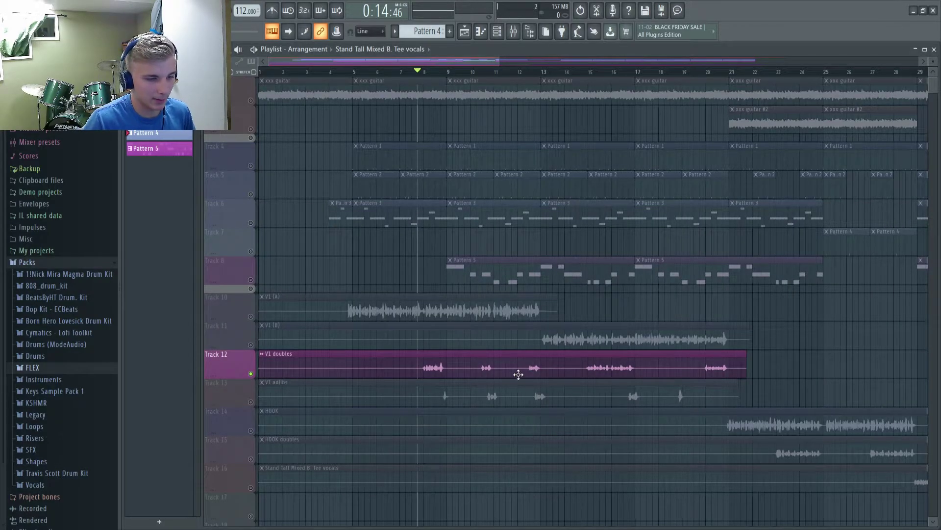
# Step: Enable Fruity Compressor on Insert 15 and inspect its settings and the curve of Fruity parametric EQ 2
pyautogui.click(513, 31)
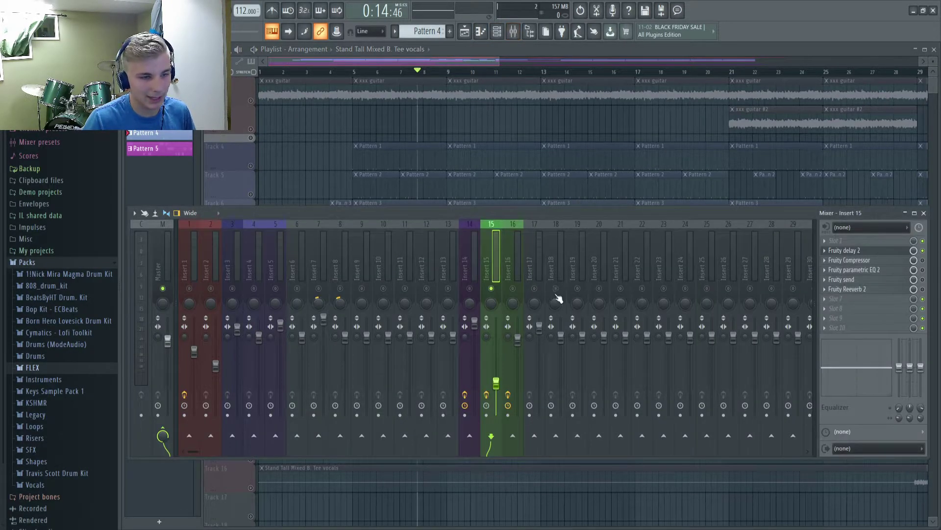
pyautogui.click(880, 261)
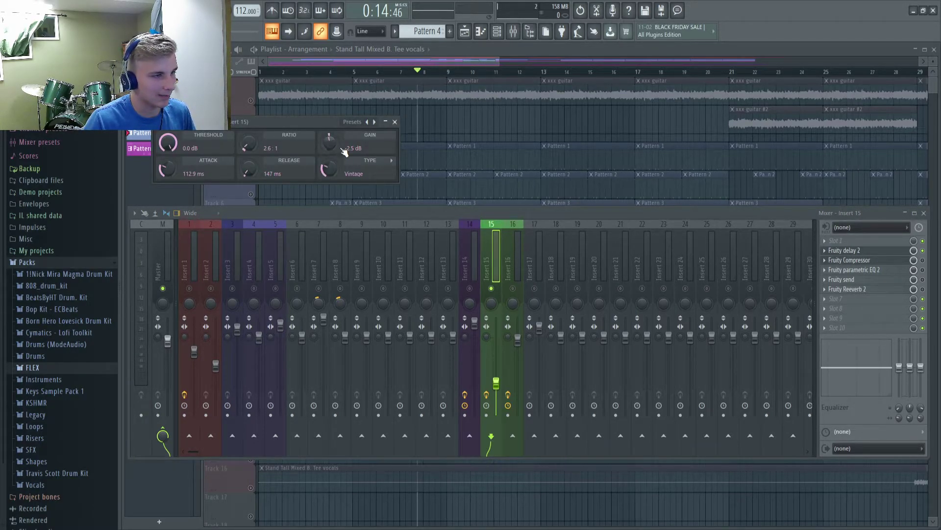
pyautogui.click(395, 123)
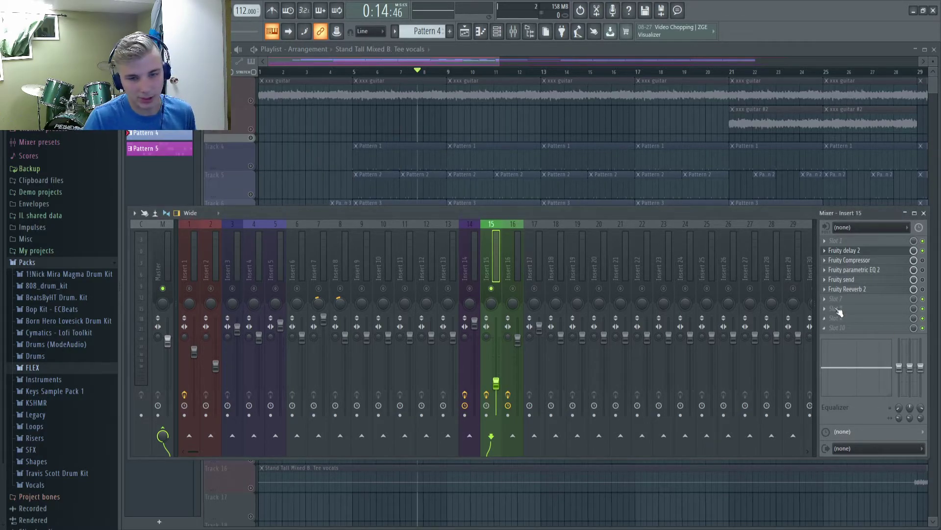
pyautogui.click(847, 261)
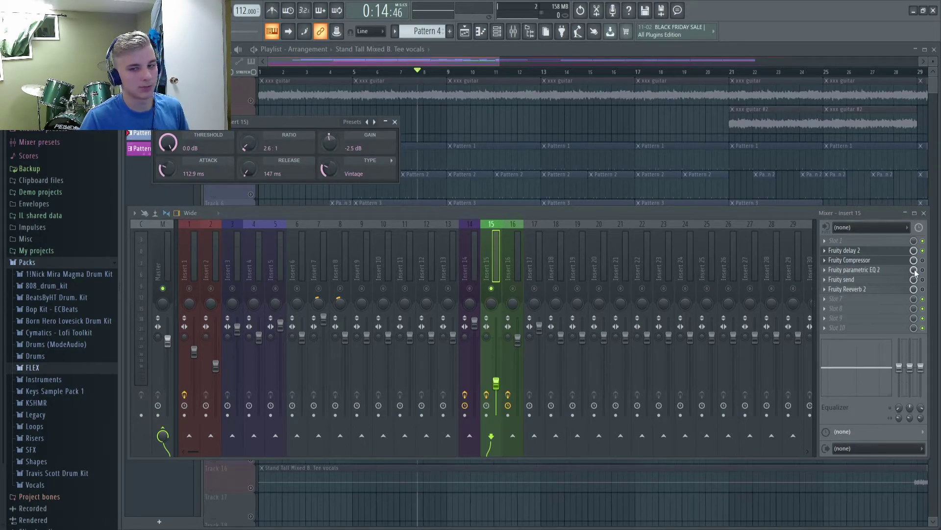
pyautogui.click(851, 269)
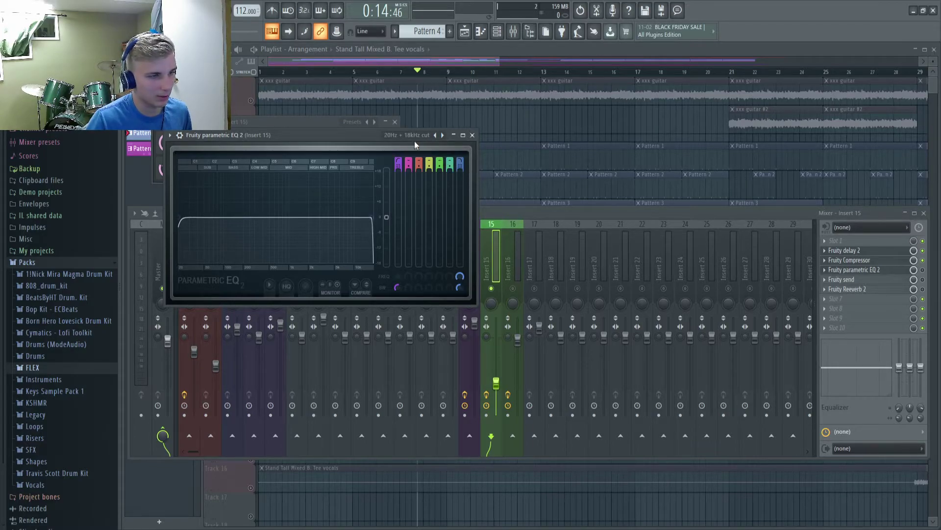
pyautogui.click(472, 136)
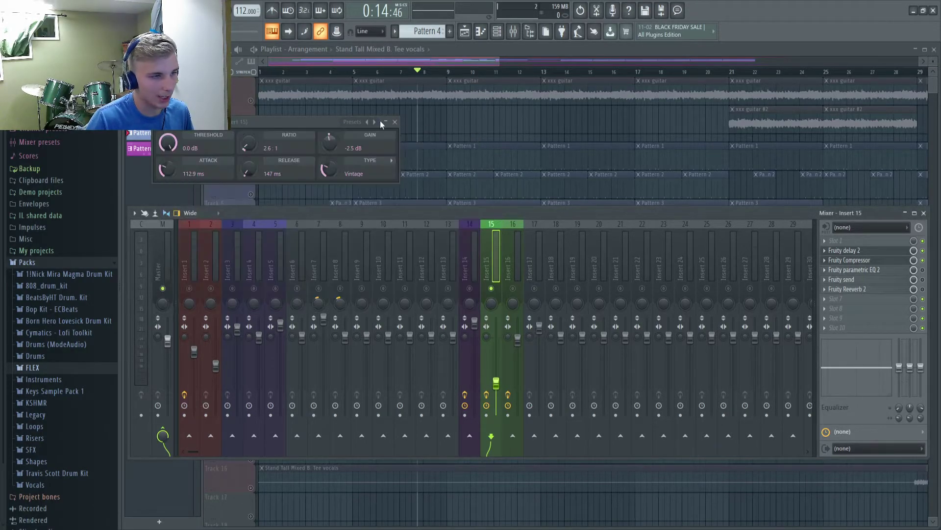
pyautogui.click(394, 122)
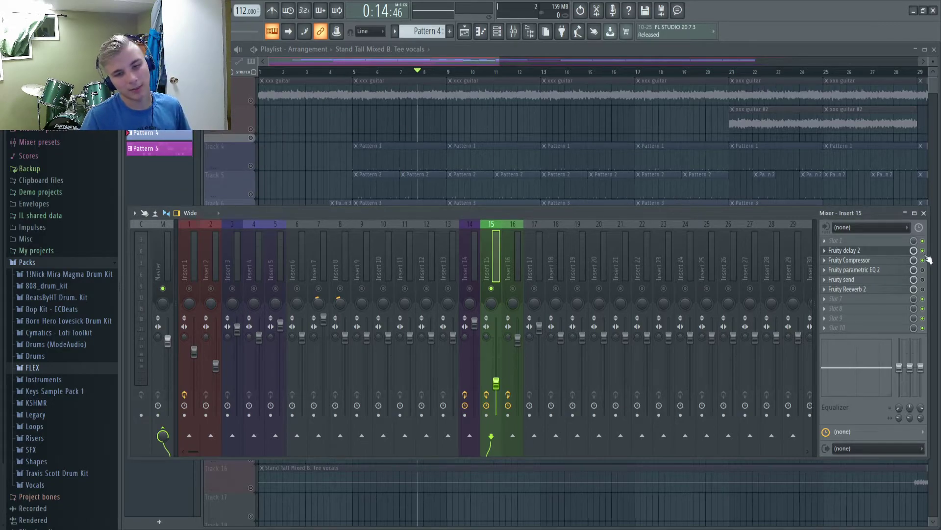
# Step: Bypass Fruity delay 2 on Insert 15 and play the V1 doubles with only Fruity Compressor active
pyautogui.click(924, 212)
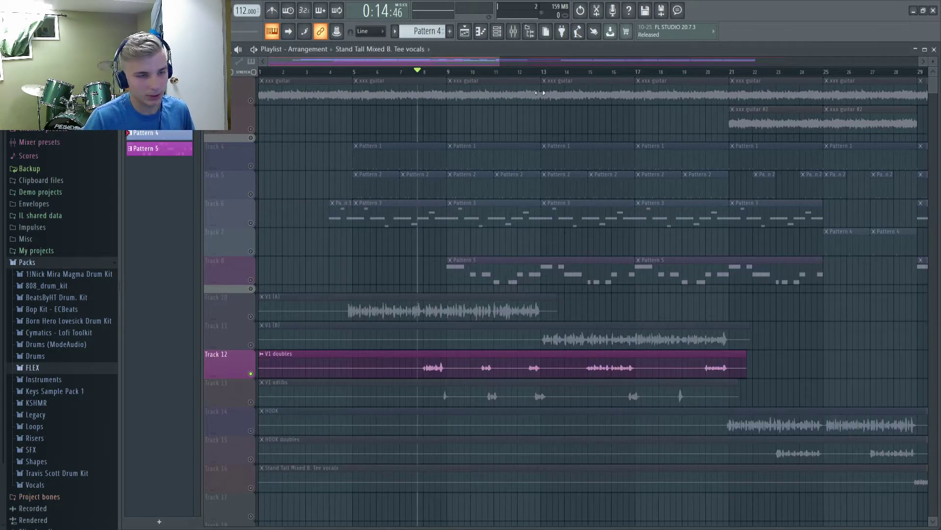
pyautogui.click(515, 34)
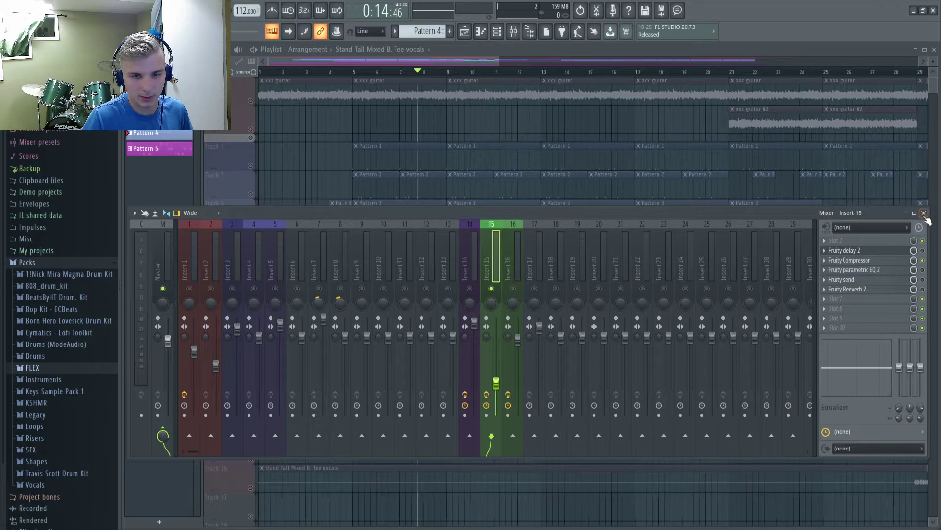
pyautogui.click(925, 214)
pyautogui.press('space')
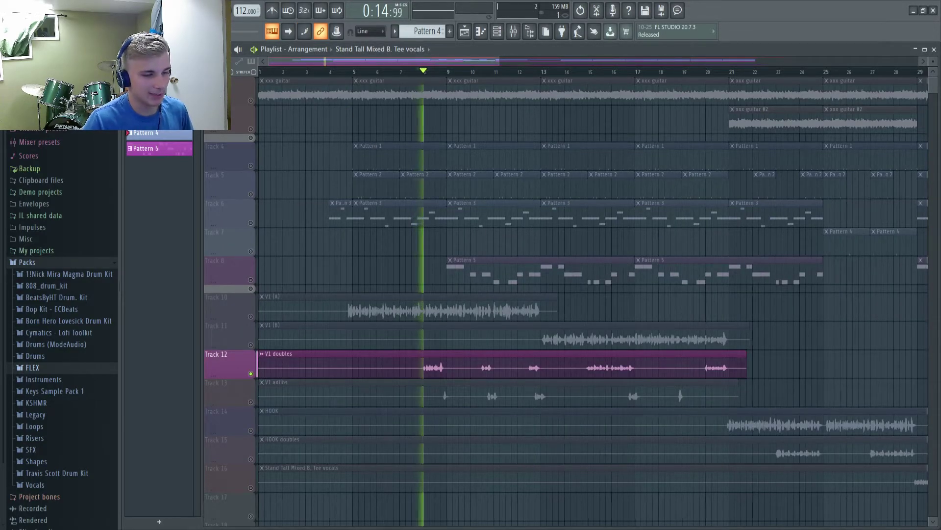
pyautogui.press('space')
# Step: Leave only Fruity parametric EQ 2 active on Insert 15, raise the insert's fader and play the V1 doubles
pyautogui.click(513, 31)
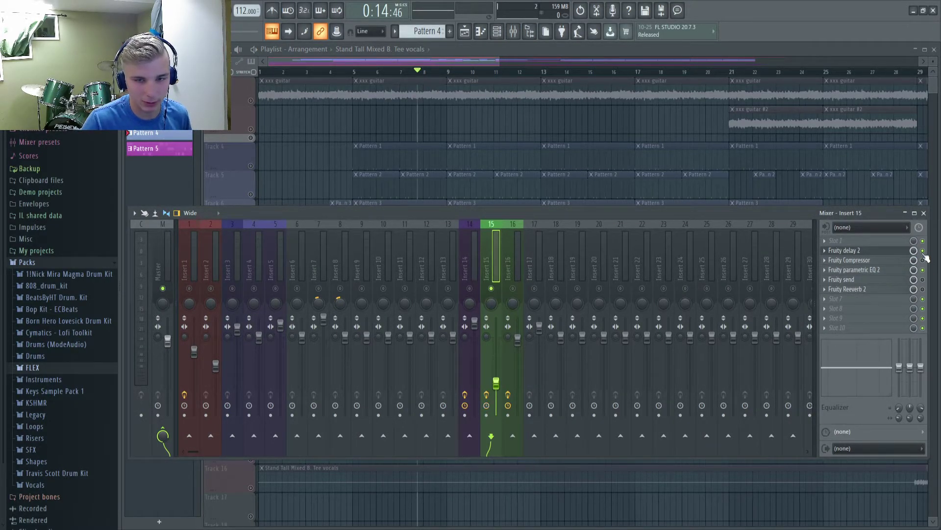
pyautogui.click(924, 213)
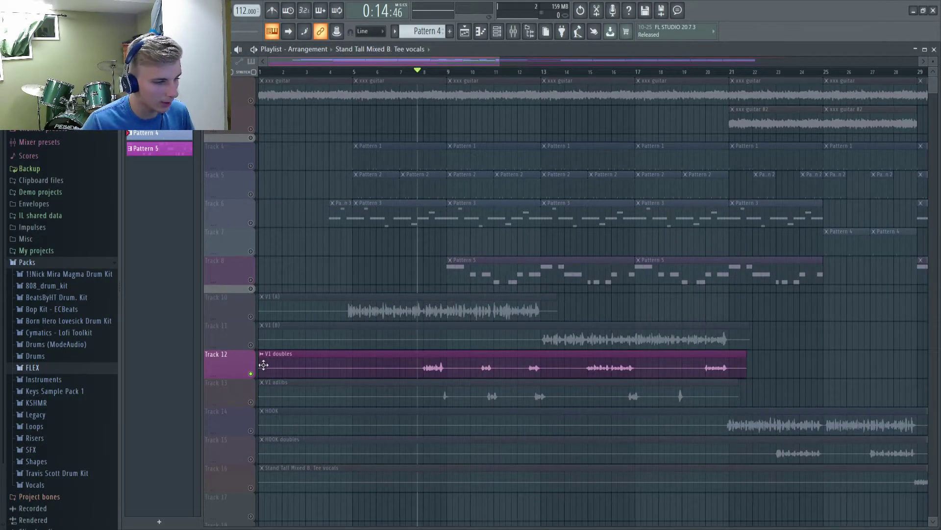
pyautogui.click(513, 32)
pyautogui.moveTo(503, 381); pyautogui.dragTo(503, 346)
pyautogui.click(924, 214)
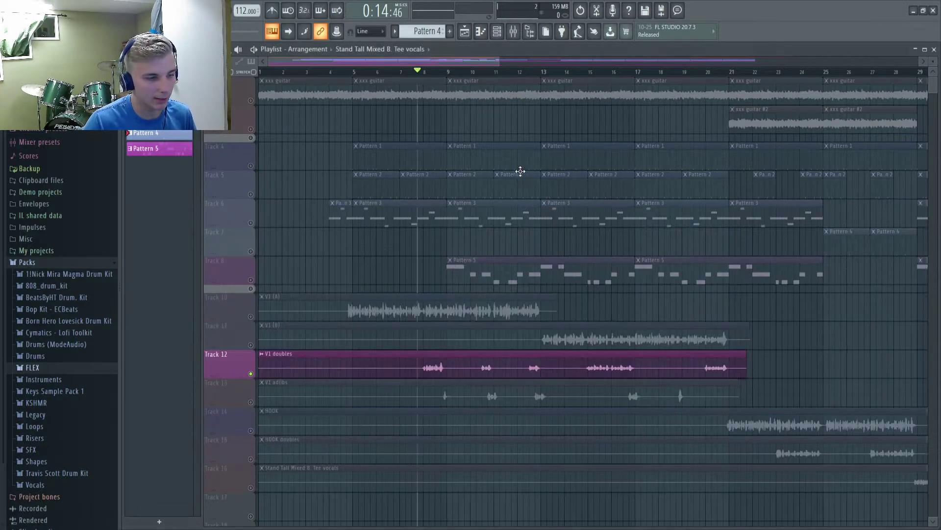
pyautogui.press('space')
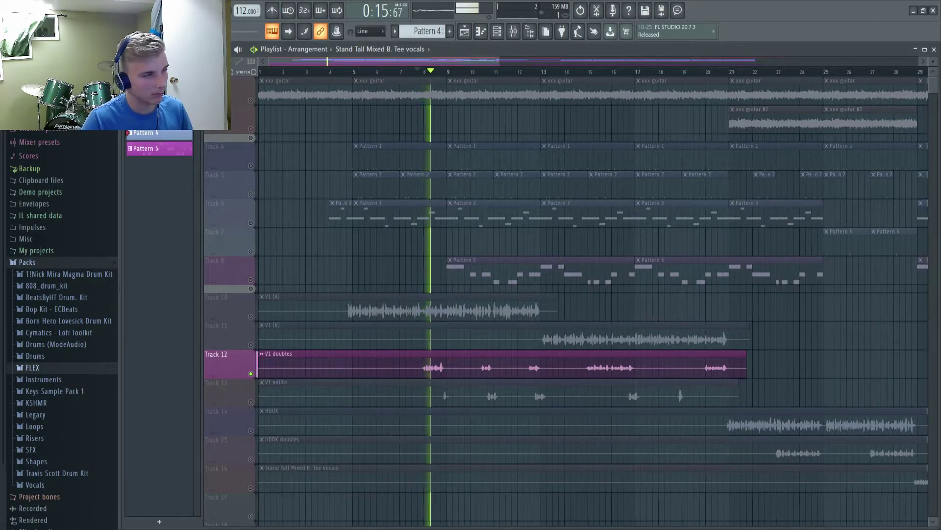
pyautogui.press('space')
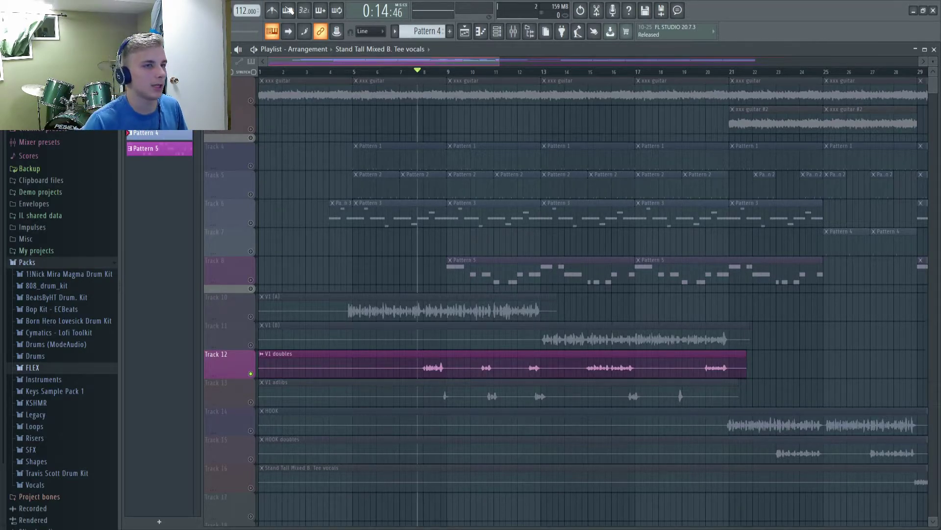
# Step: Inspect the Fruity send settings on Insert 15 and the effect loaded on Insert 1, the send's destination
pyautogui.click(513, 31)
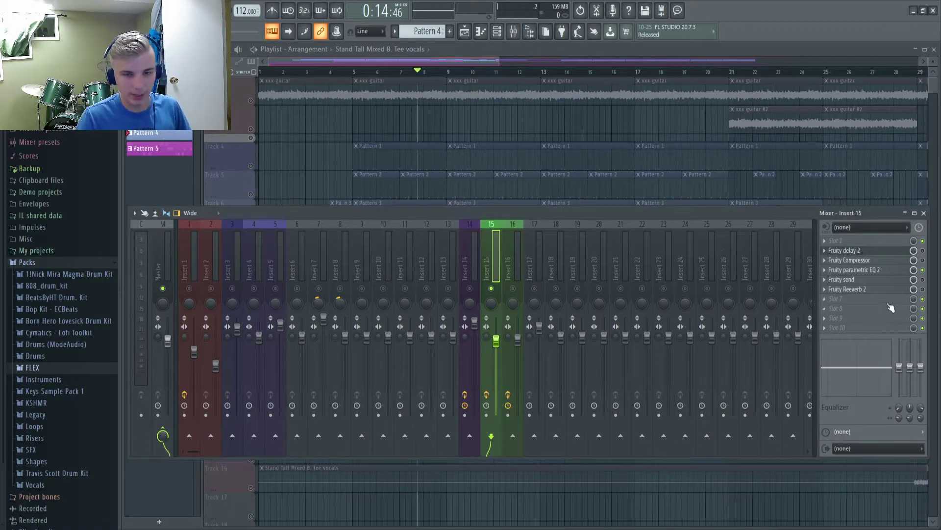
pyautogui.click(885, 280)
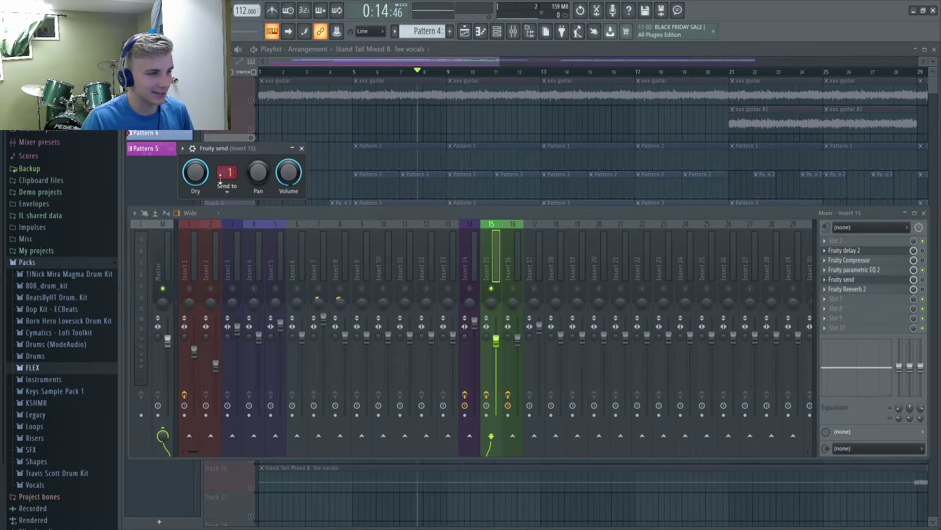
pyautogui.click(185, 257)
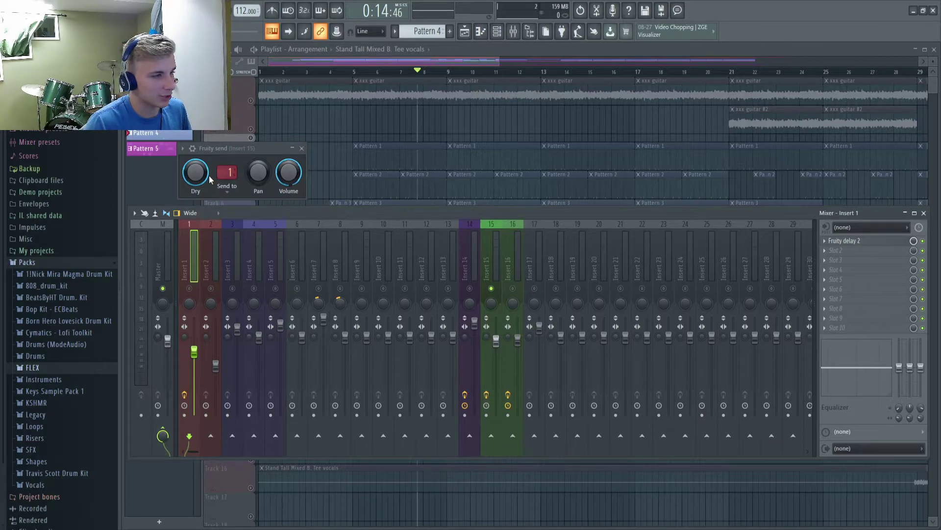
pyautogui.click(302, 148)
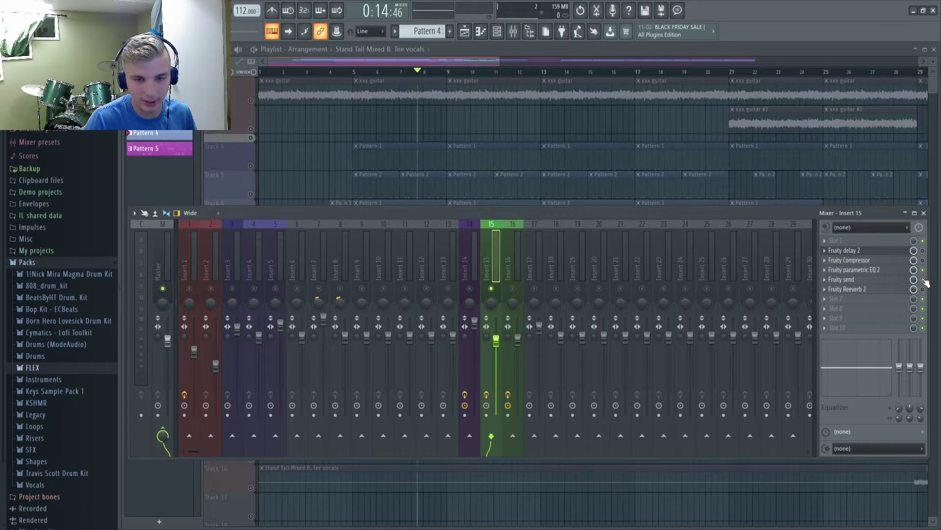
# Step: Play the V1 doubles with Fruity send as the only active effect on Insert 15
pyautogui.click(924, 213)
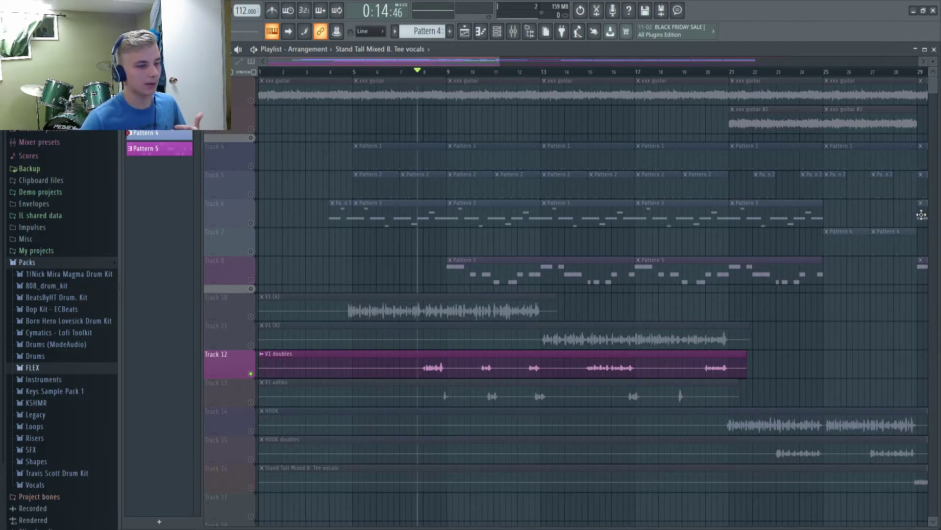
pyautogui.press('space')
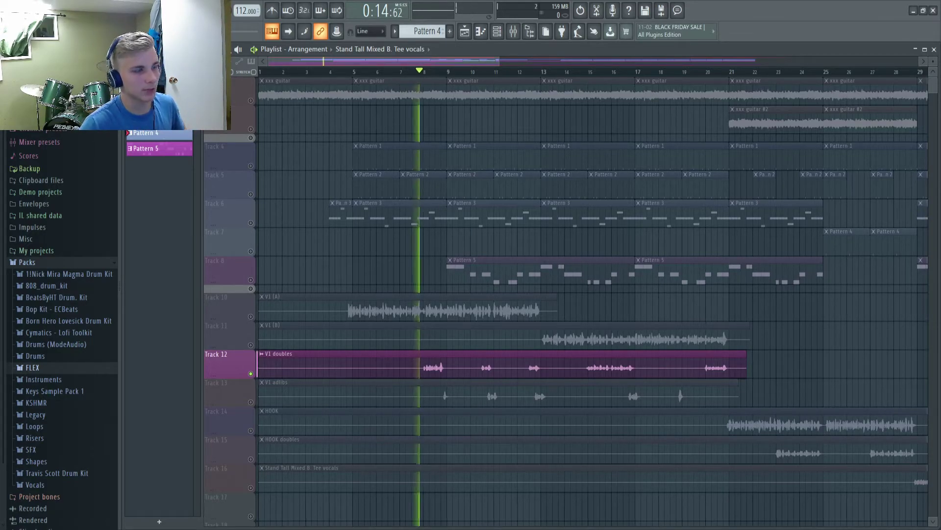
pyautogui.press('space')
# Step: Open and enable Fruity Reeverb 2 on Insert 15, and play the V1 doubles with the reverb
pyautogui.click(512, 32)
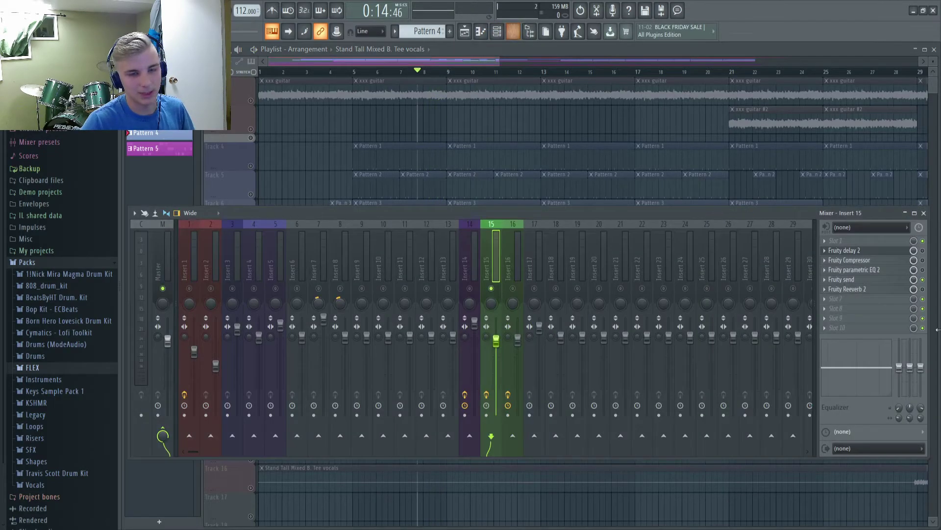
pyautogui.click(887, 293)
pyautogui.click(924, 292)
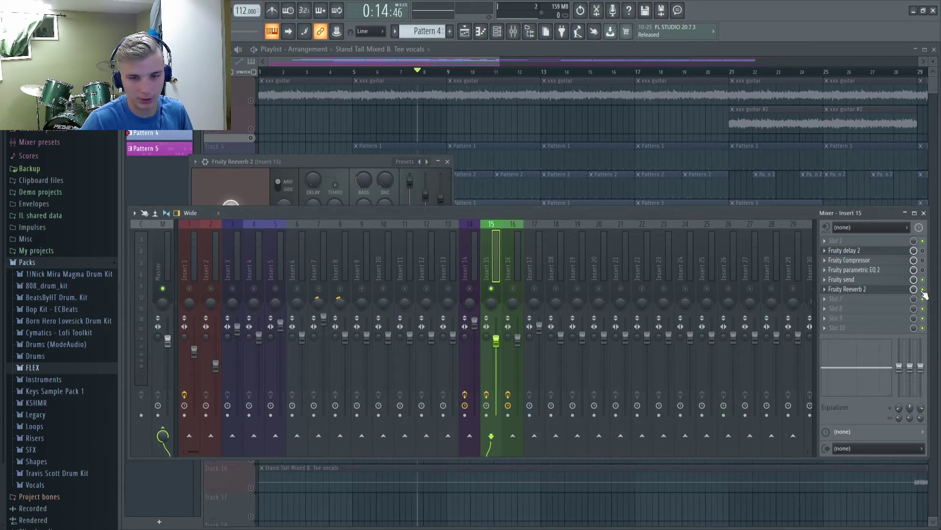
pyautogui.click(924, 212)
pyautogui.press('space')
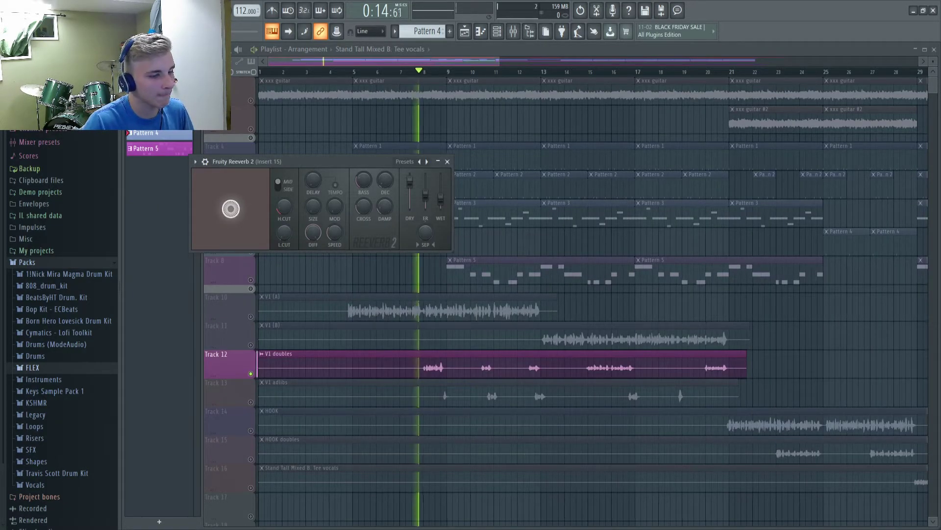
pyautogui.press('space')
# Step: Enable all effects on Insert 15, lower its fader, and play the V1 doubles together with the unmuted V1 (A) track
pyautogui.click(515, 33)
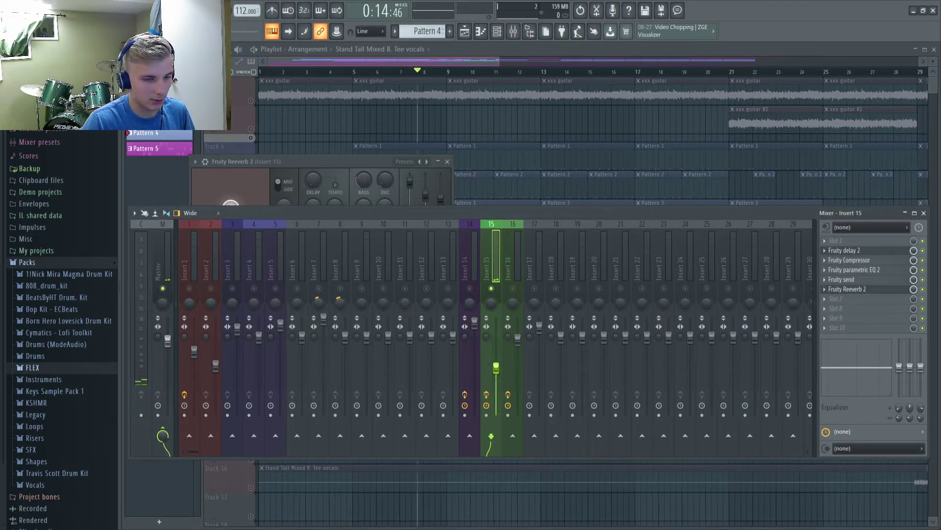
pyautogui.click(923, 213)
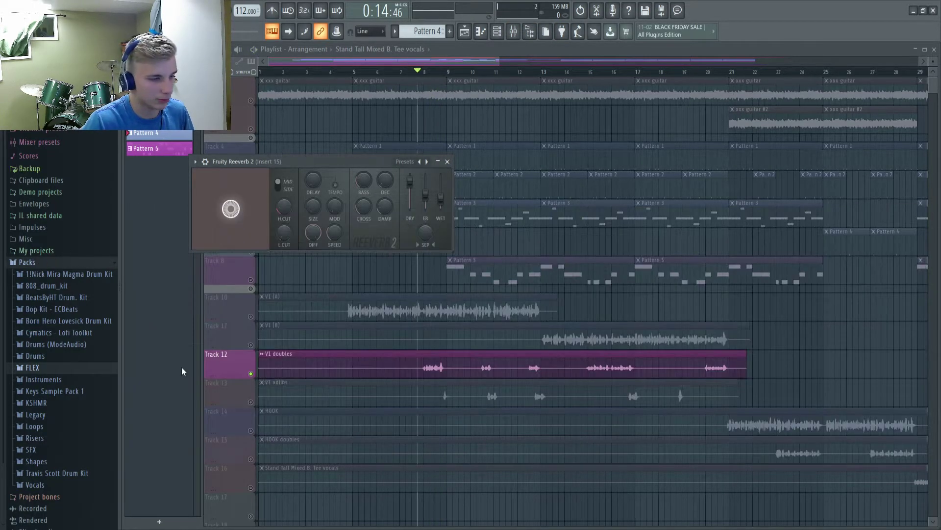
pyautogui.click(245, 293)
pyautogui.press('space')
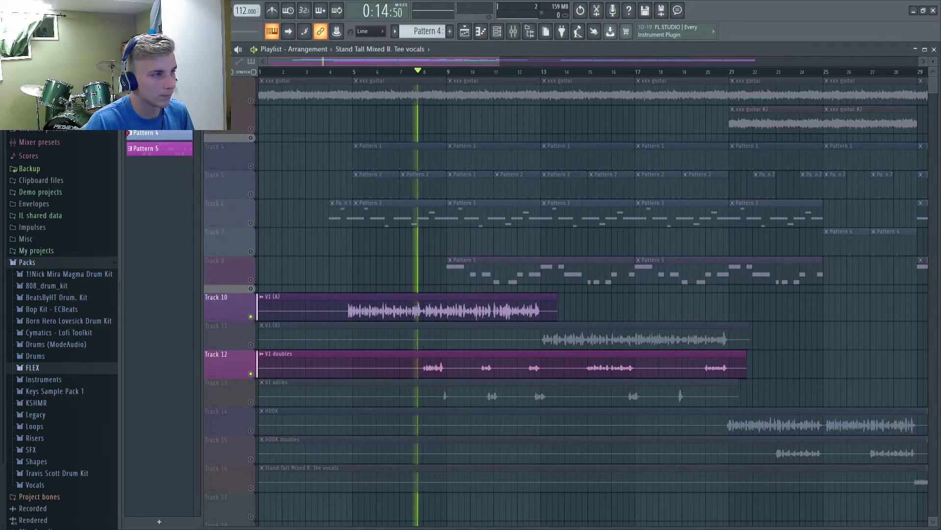
pyautogui.press('space')
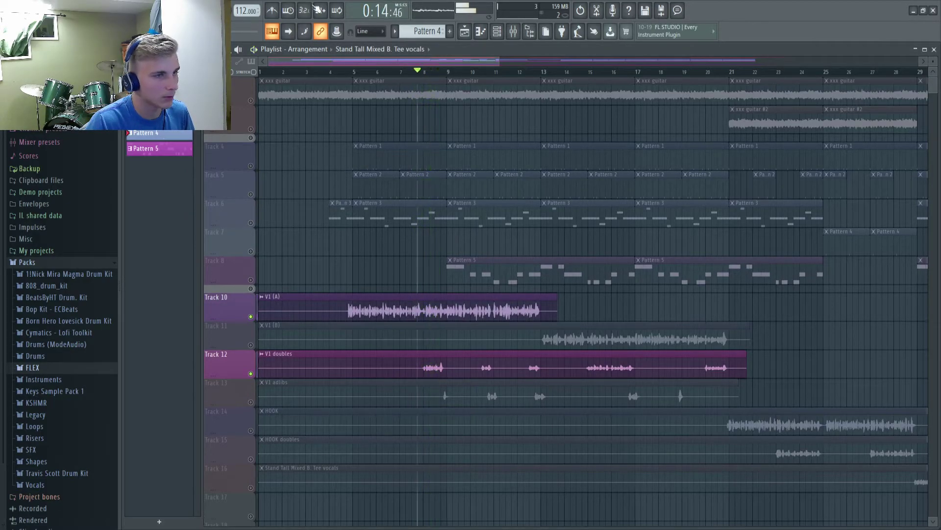
# Step: Lower the Insert 15 fader further and replay V1 (A) and the V1 doubles together
pyautogui.click(515, 33)
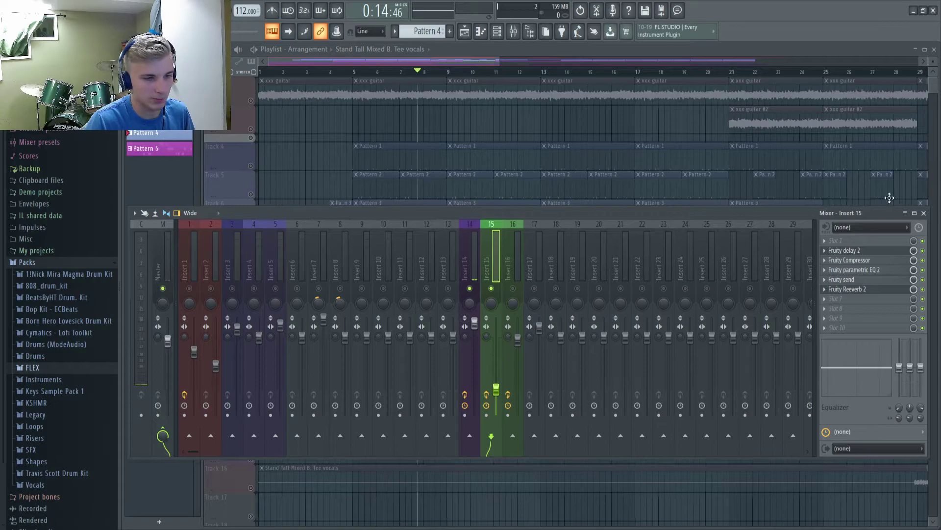
pyautogui.click(924, 214)
pyautogui.press('space')
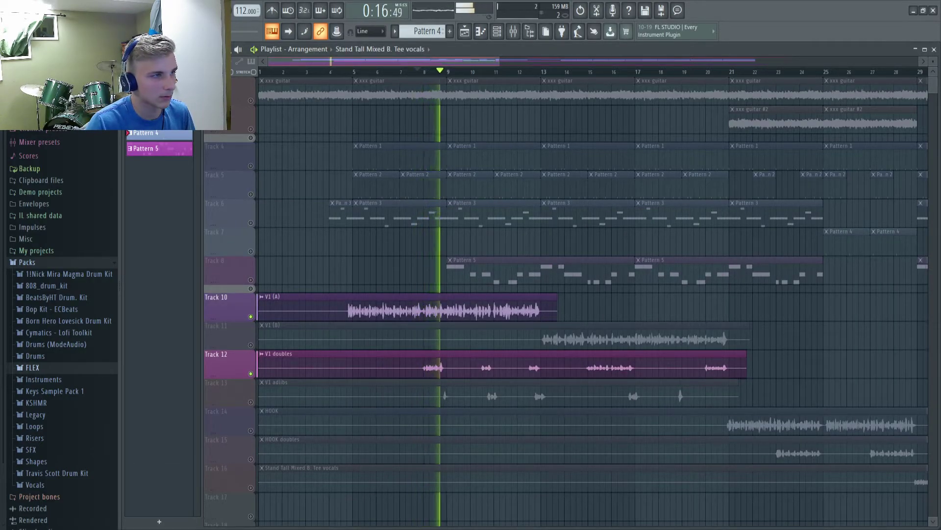
pyautogui.press('space')
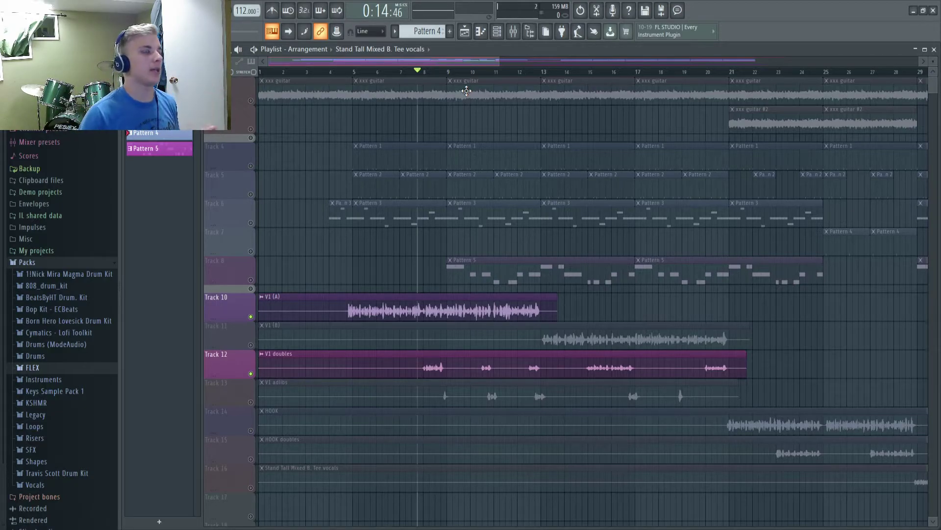
# Step: Unmute the V1 adlibs track and mute the V1 doubles and V1 (A) tracks
pyautogui.click(251, 402)
pyautogui.click(251, 374)
pyautogui.click(251, 316)
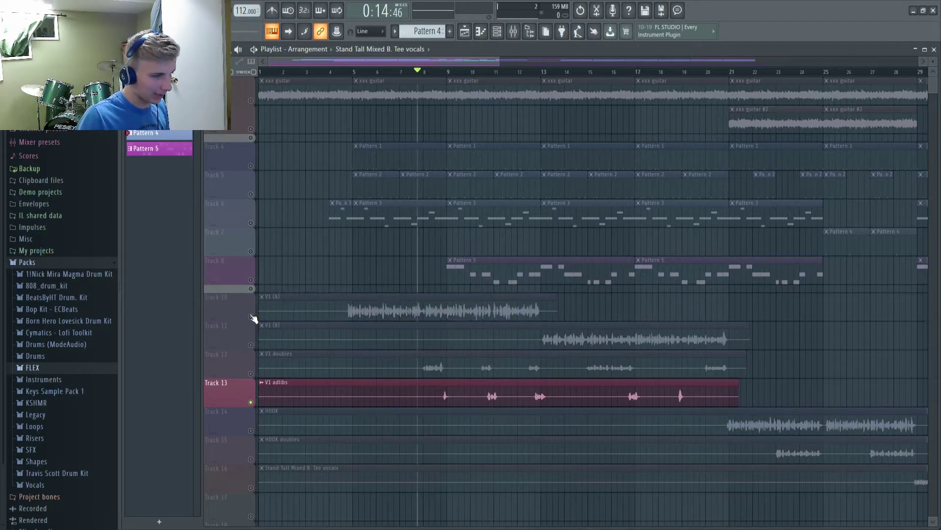
# Step: Play the V1 adlibs from just before bar 9, and replay the second phrase from between bars 10 and 11
pyautogui.scroll(6, 479, 388)
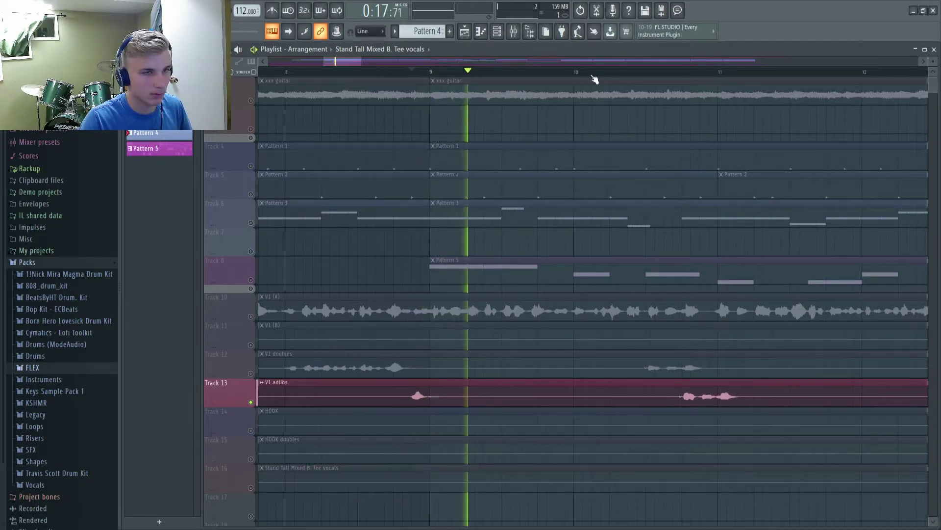
pyautogui.click(513, 32)
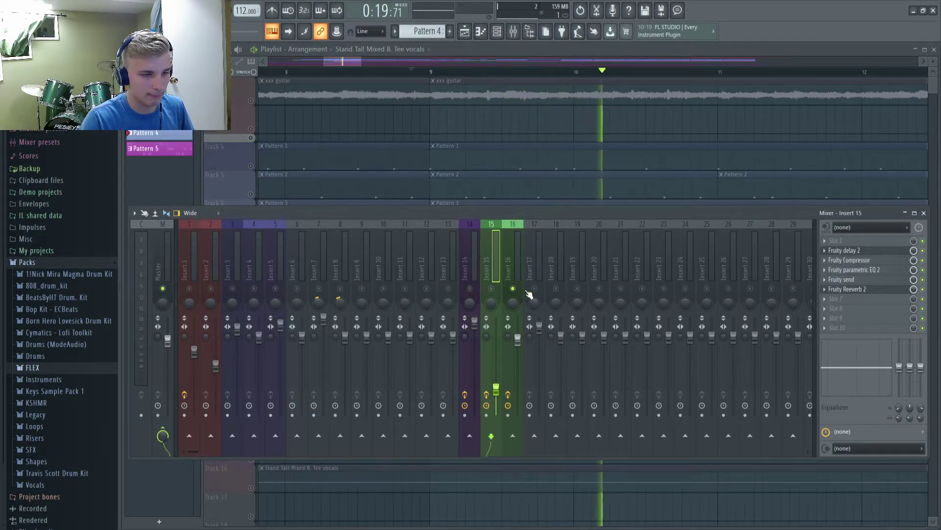
pyautogui.click(924, 213)
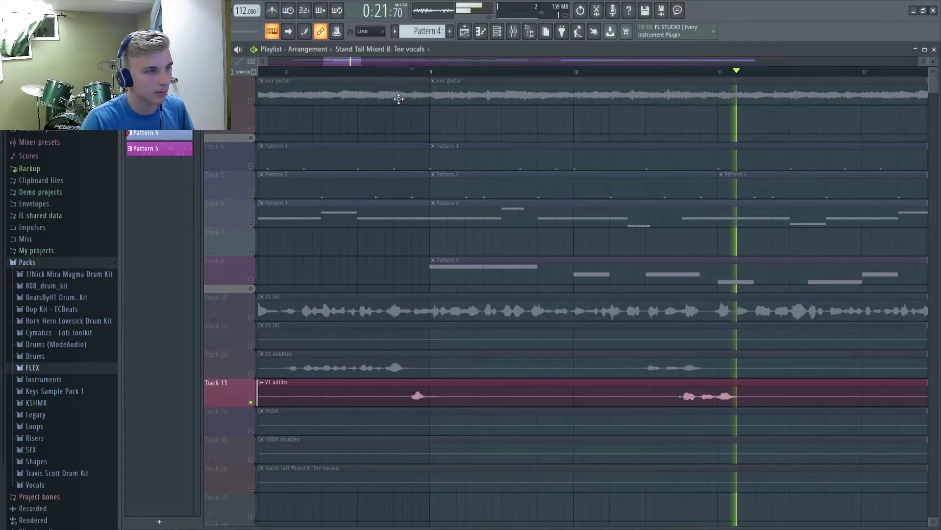
pyautogui.press('space')
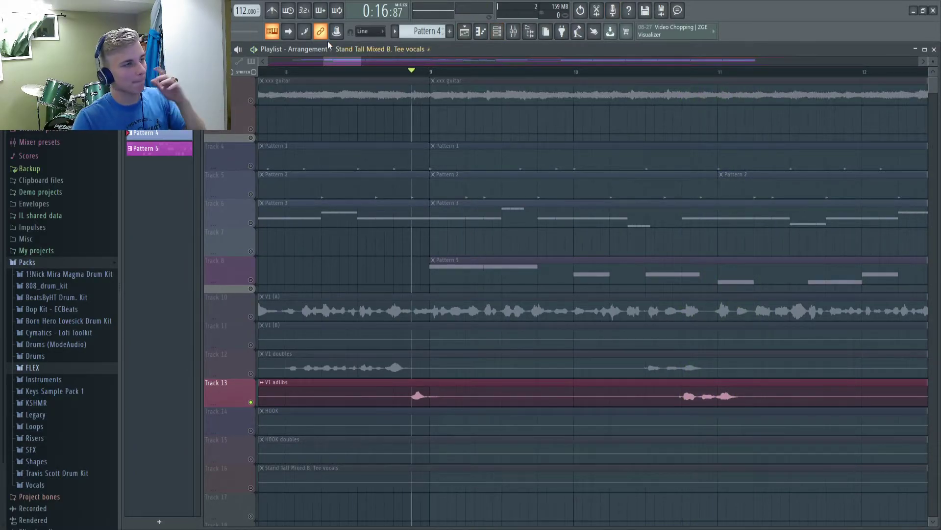
pyautogui.click(655, 71)
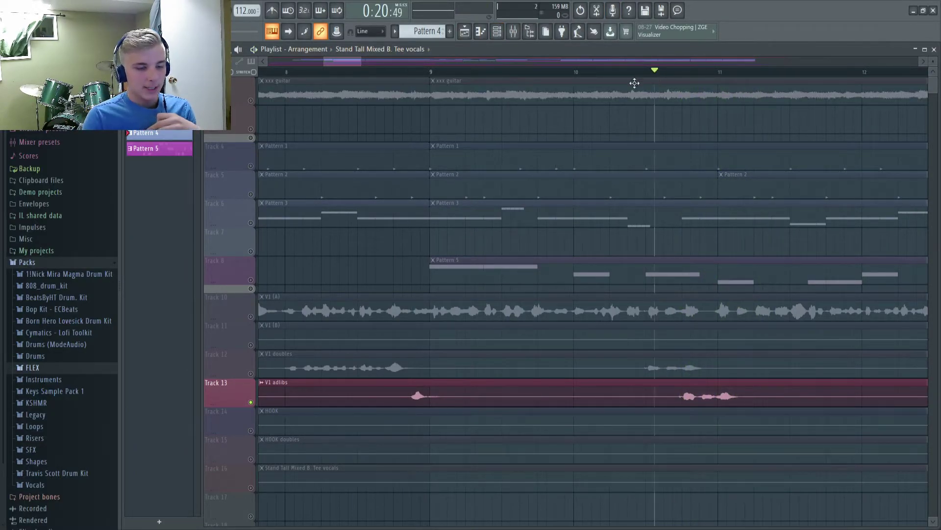
pyautogui.press('space')
pyautogui.press('space')
# Step: Select Insert 16 in the mixer and inspect its Fruity delay 2 settings and Fruity parametric EQ 2 curve
pyautogui.click(515, 31)
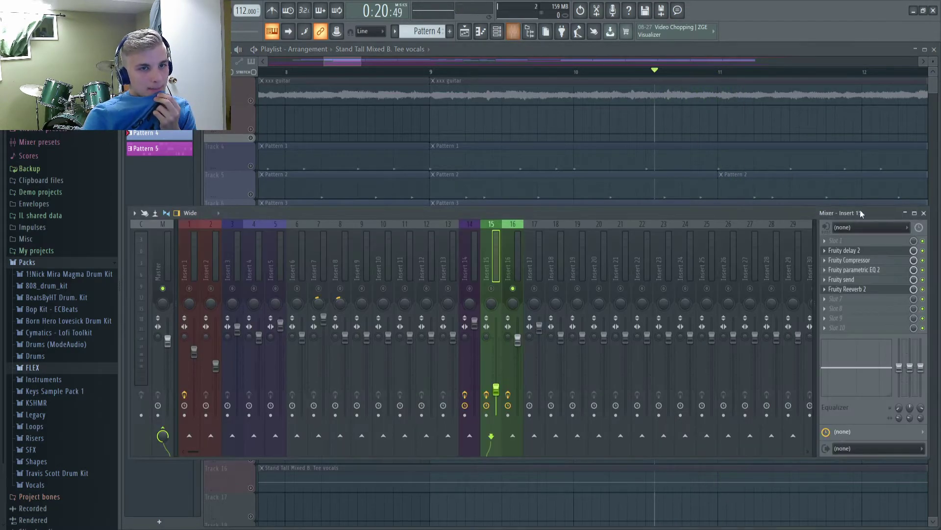
pyautogui.click(522, 274)
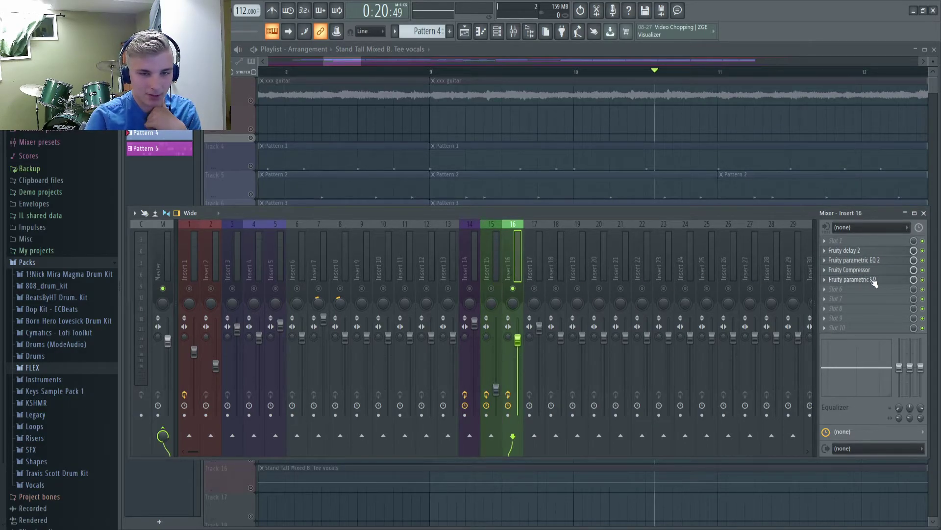
pyautogui.click(864, 251)
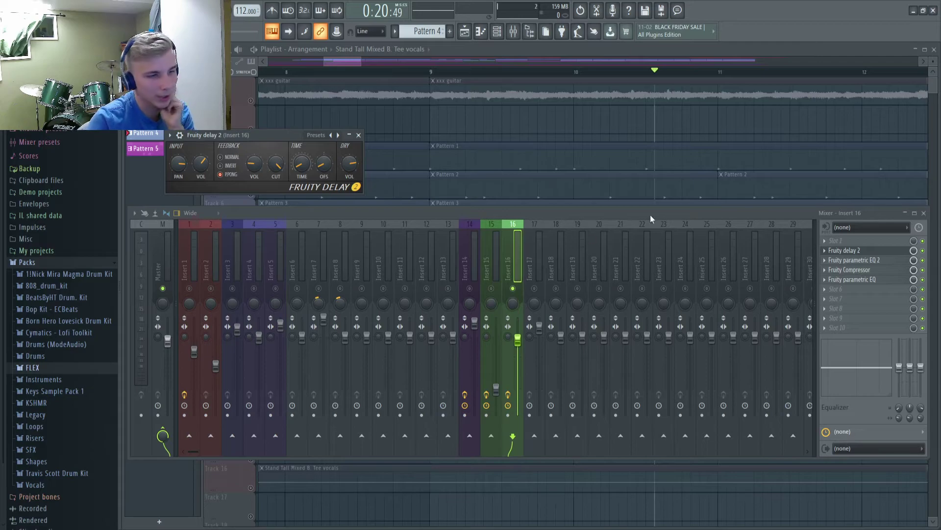
pyautogui.click(855, 259)
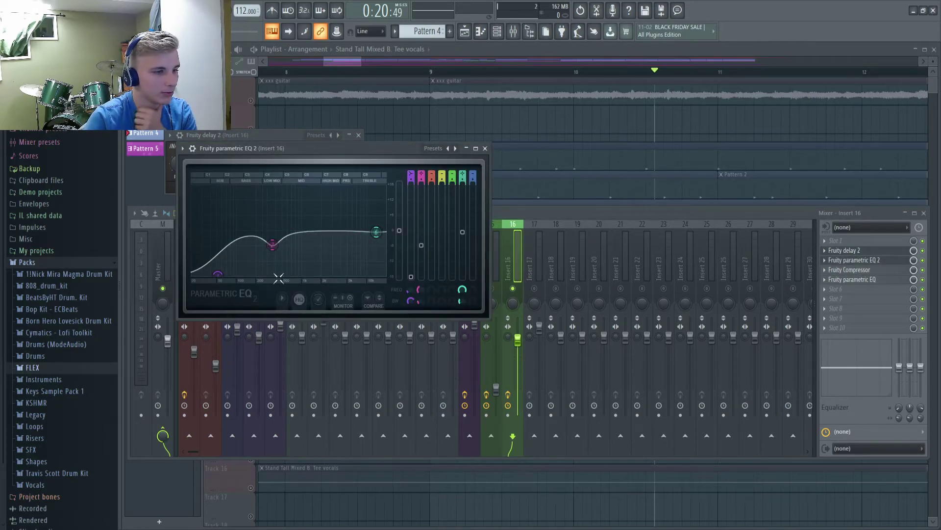
pyautogui.click(485, 148)
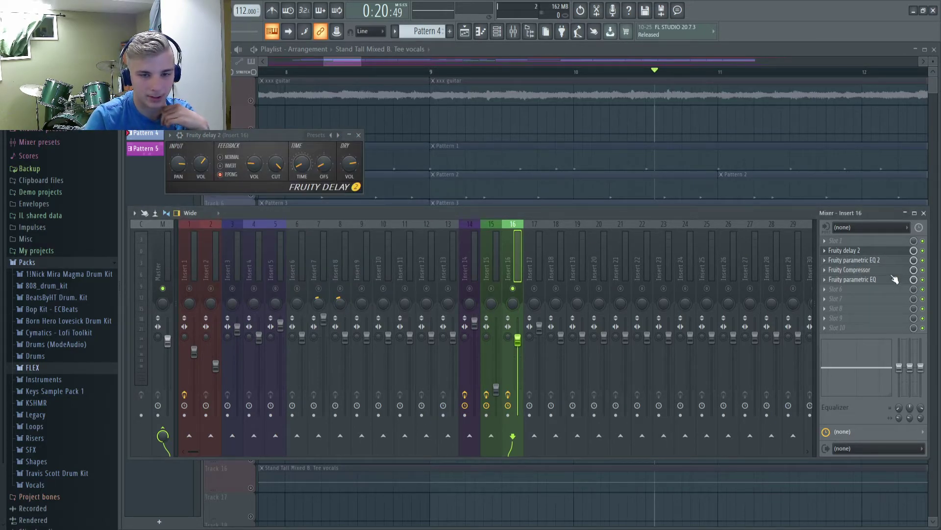
# Step: Inspect the Fruity Compressor settings and the Fruity parametric EQ curve on Insert 16
pyautogui.click(854, 270)
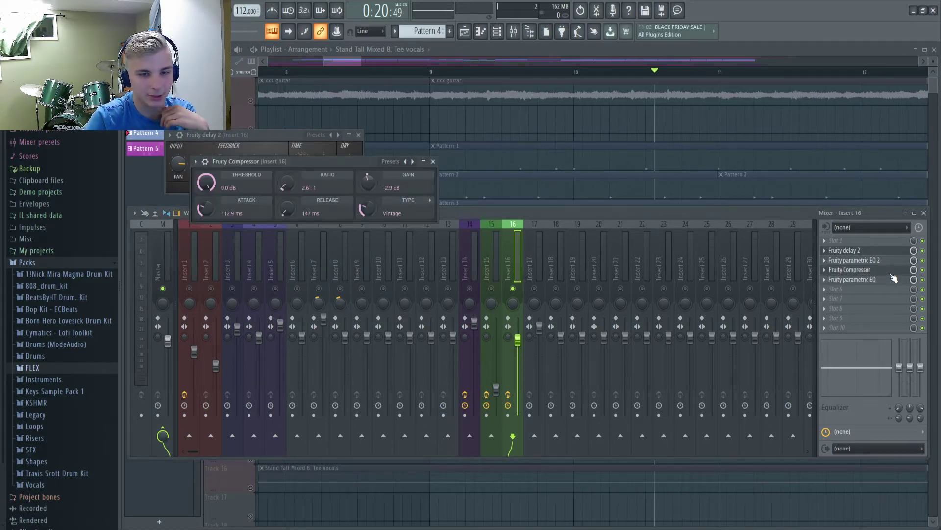
pyautogui.click(433, 162)
pyautogui.click(859, 279)
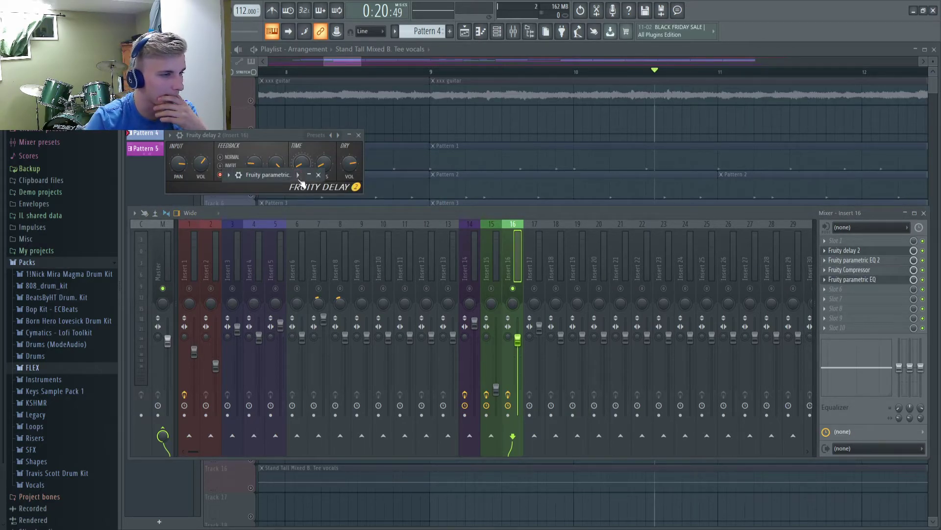
pyautogui.moveTo(277, 173); pyautogui.dragTo(345, 184)
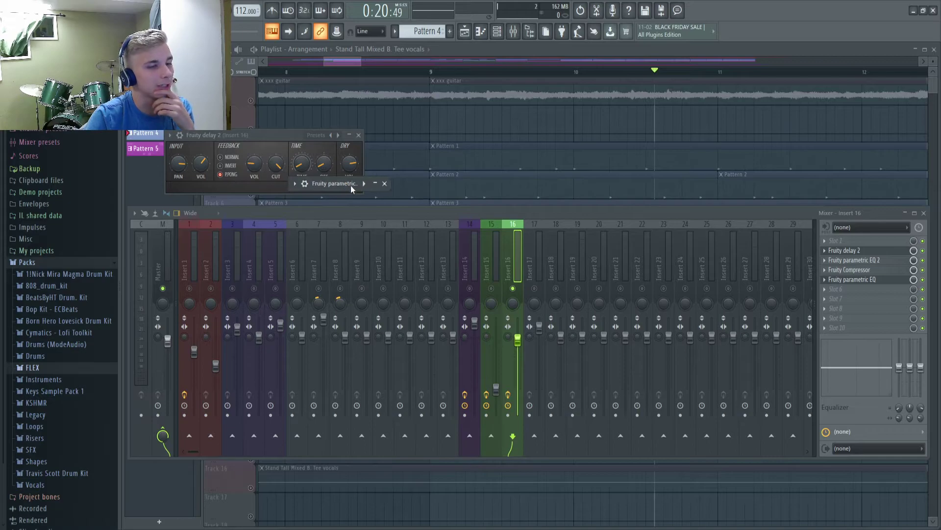
pyautogui.click(375, 183)
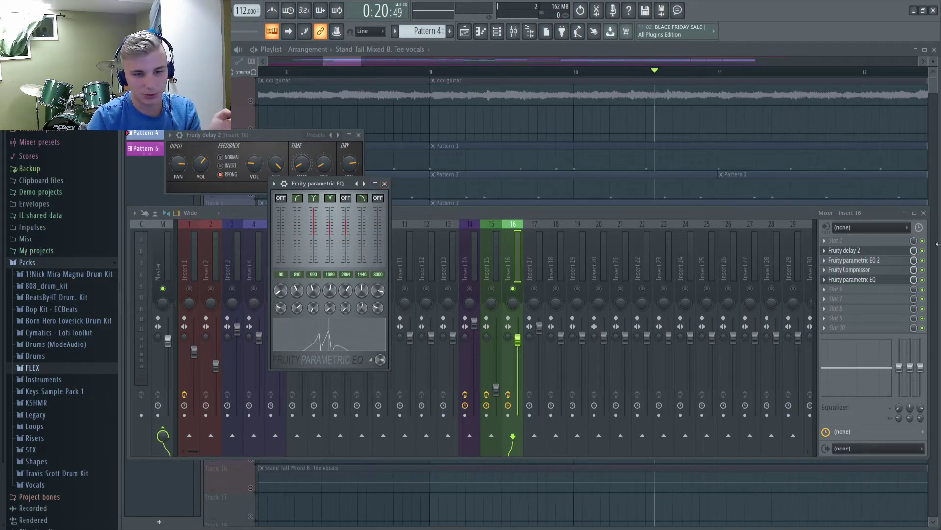
# Step: Play the V1 adlibs phrase from between bars 10 and 11 with the Insert 16 effects bypassed, and re-enable the effects
pyautogui.click(923, 280)
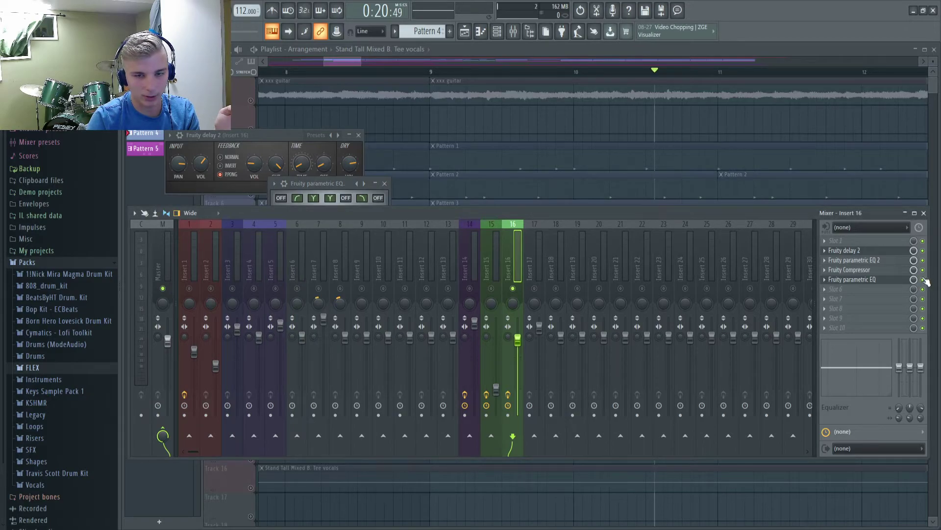
pyautogui.click(924, 212)
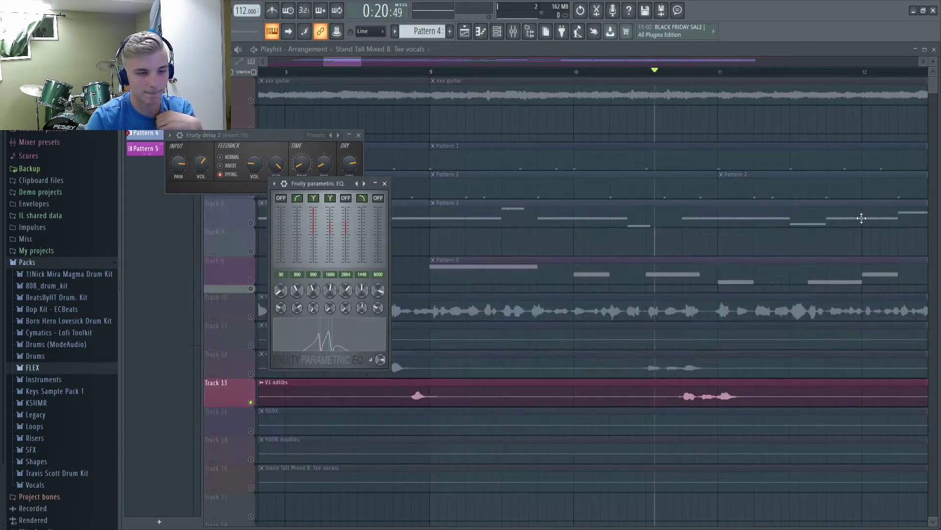
pyautogui.moveTo(330, 63); pyautogui.dragTo(351, 73)
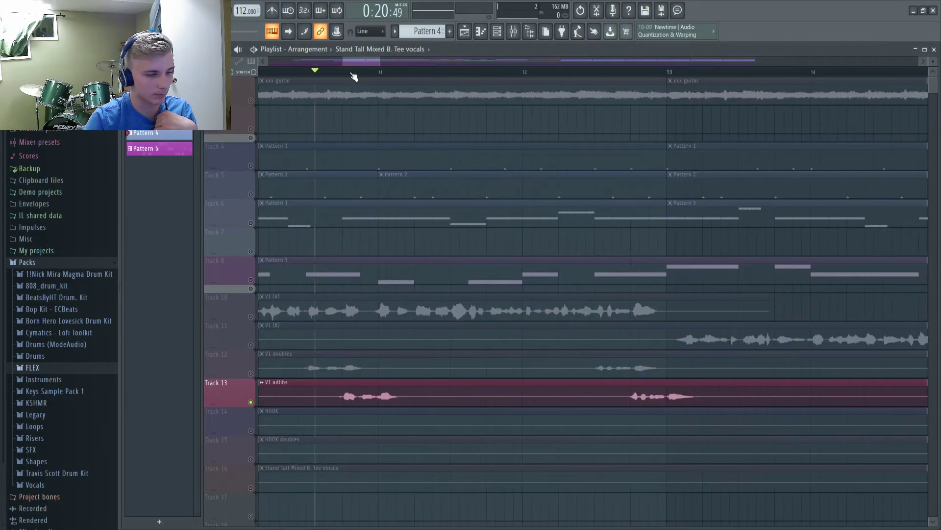
pyautogui.press('space')
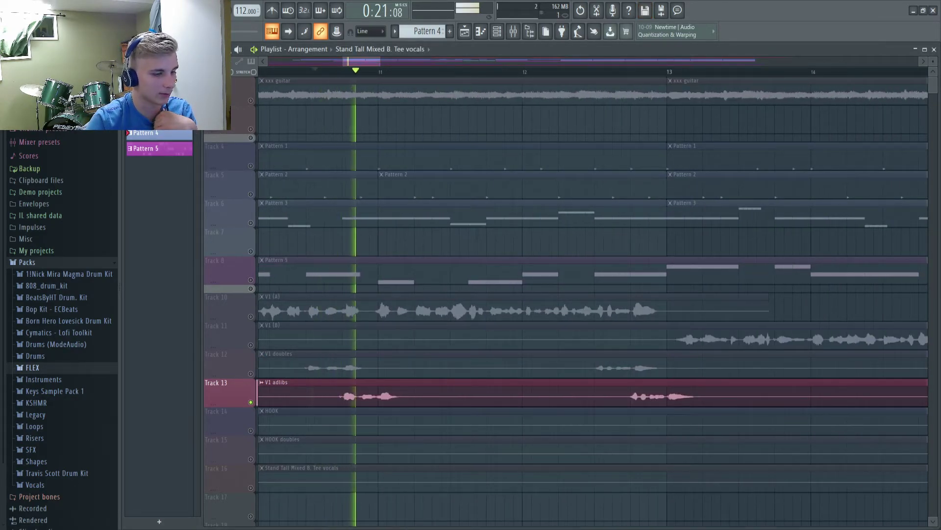
pyautogui.press('space')
pyautogui.click(514, 31)
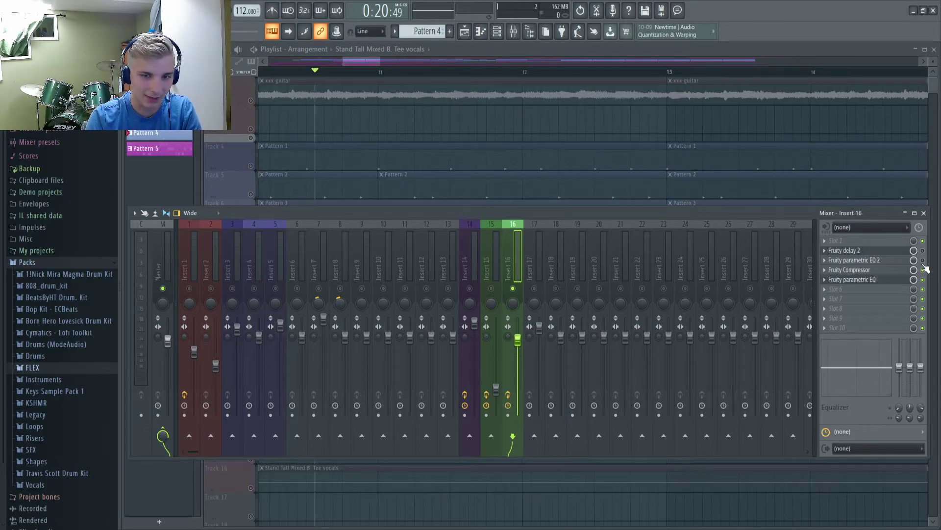
pyautogui.click(924, 213)
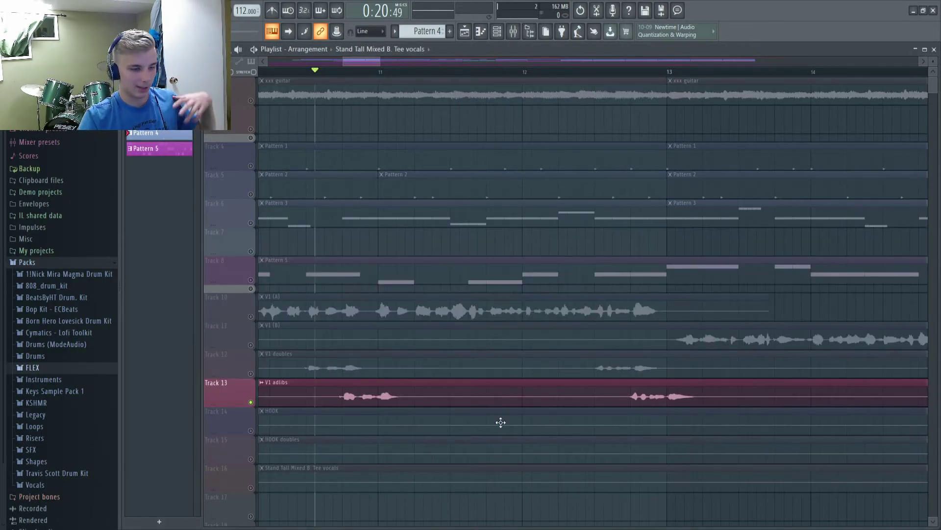
# Step: Unmute the V1 (A) and V1 doubles tracks and play them together with the V1 adlibs from between bars 10 and 11
pyautogui.click(255, 319)
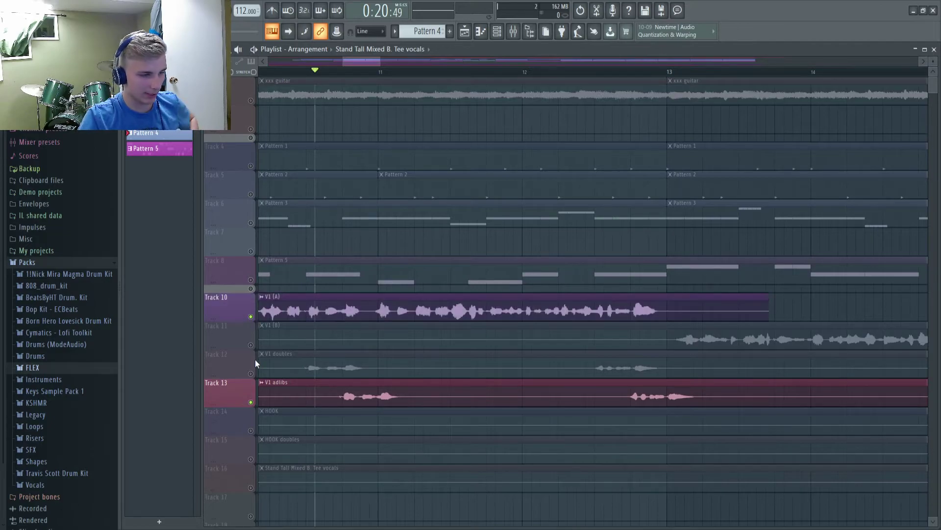
pyautogui.click(255, 360)
pyautogui.press('space')
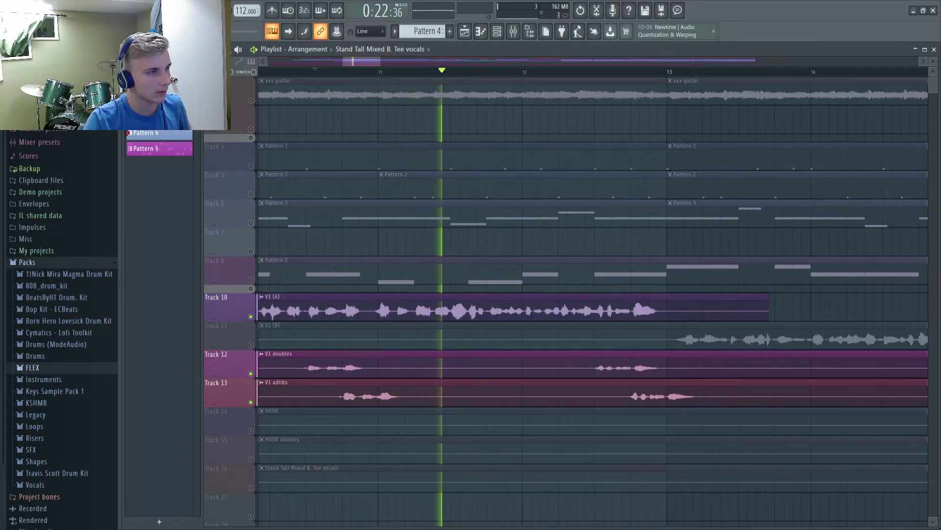
pyautogui.scroll(-3, 606, 290)
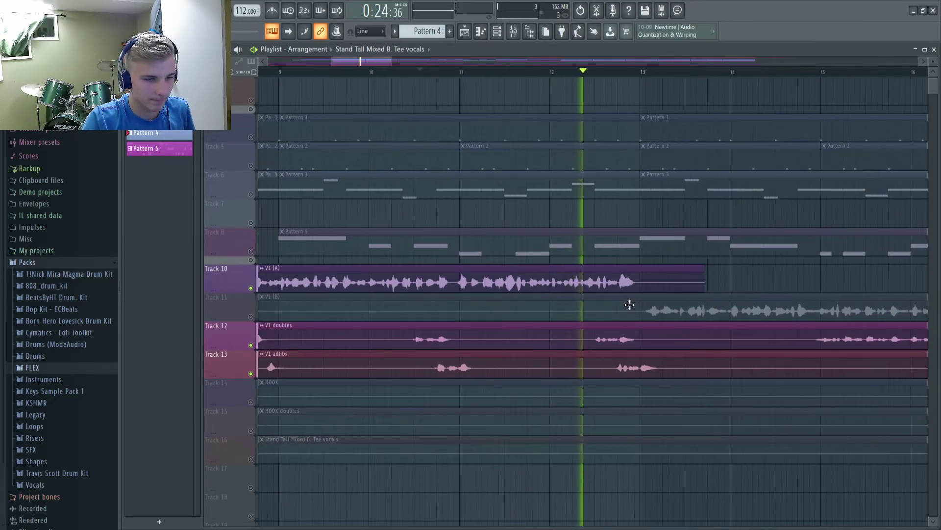
pyautogui.scroll(-2, 443, 267)
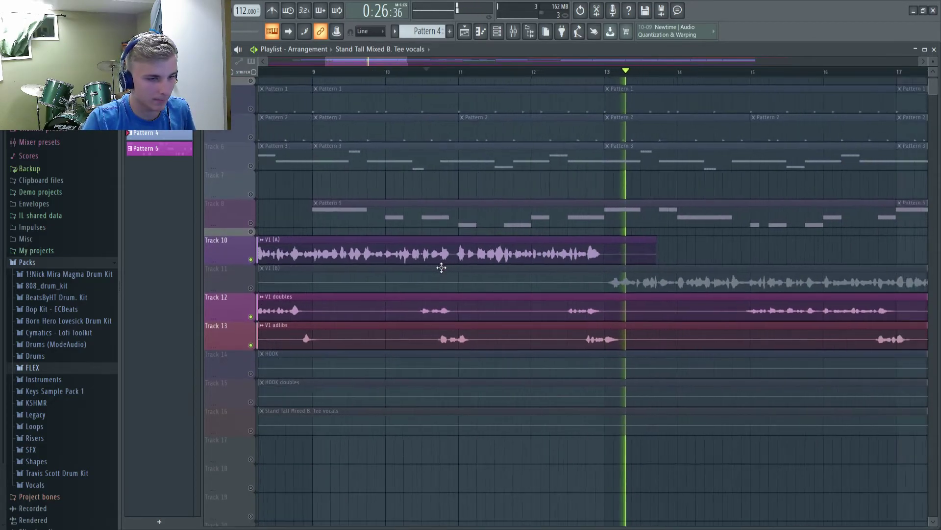
pyautogui.scroll(-4, 416, 272)
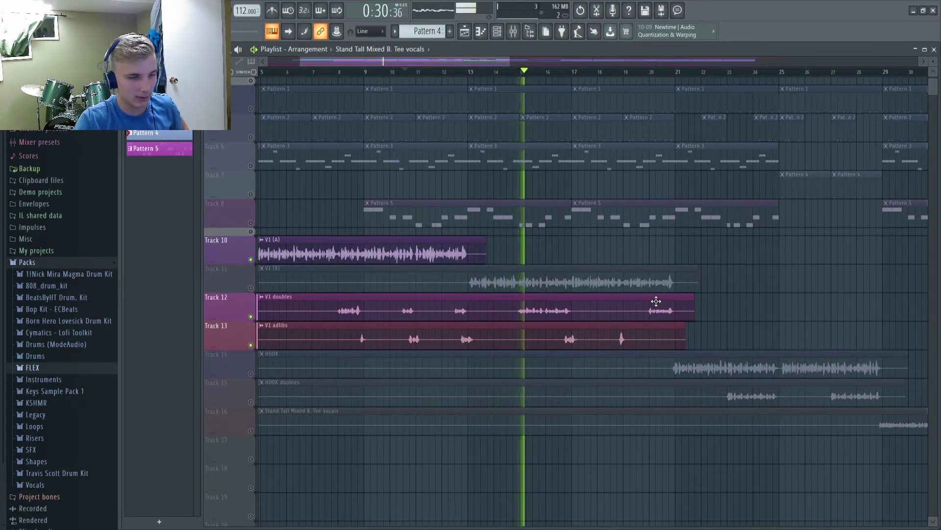
# Step: Unmute the V1 (B) track during playback, and stop with the playhead placed between bars 3 and 4
pyautogui.click(251, 288)
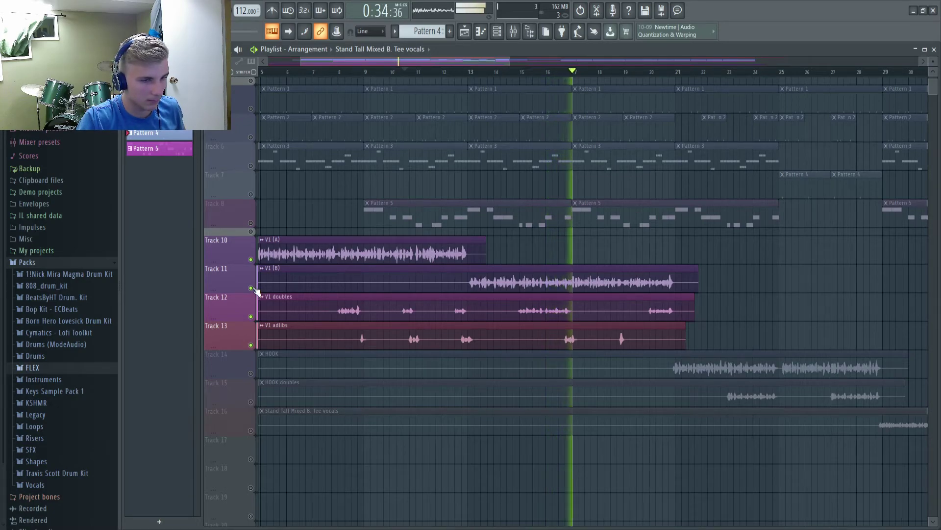
pyautogui.moveTo(366, 62); pyautogui.dragTo(331, 49)
pyautogui.press('space')
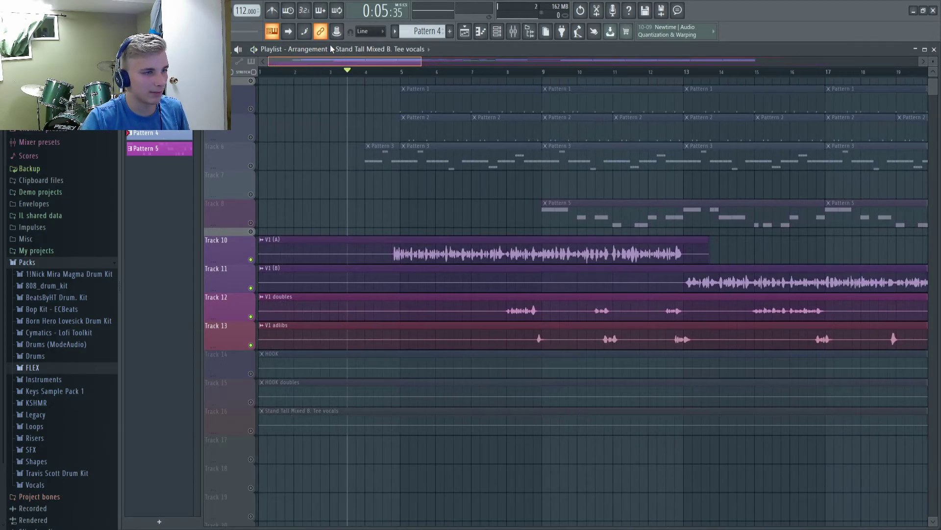
# Step: Unmute all playlist tracks, including the guitar and beat patterns, and briefly play from between bars 3 and 4
pyautogui.scroll(2, 418, 162)
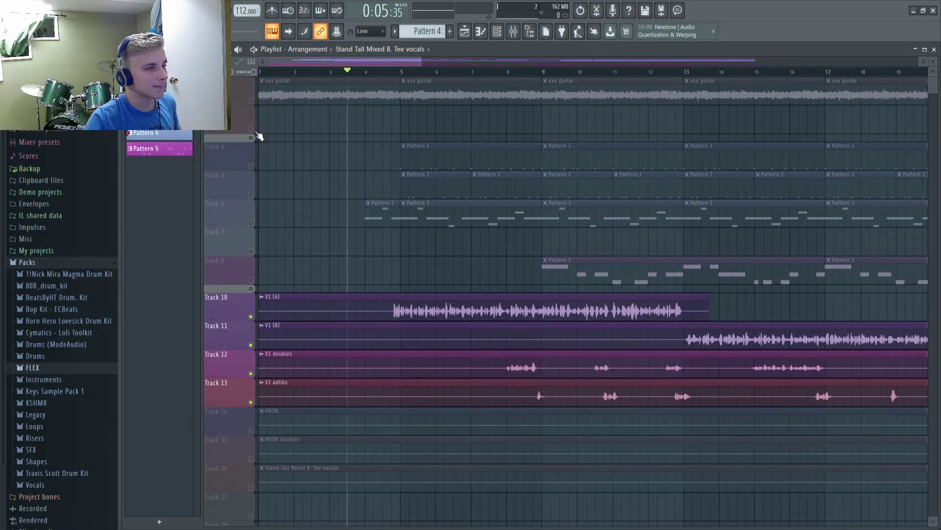
pyautogui.rightClick(250, 101)
pyautogui.rightClick(250, 101)
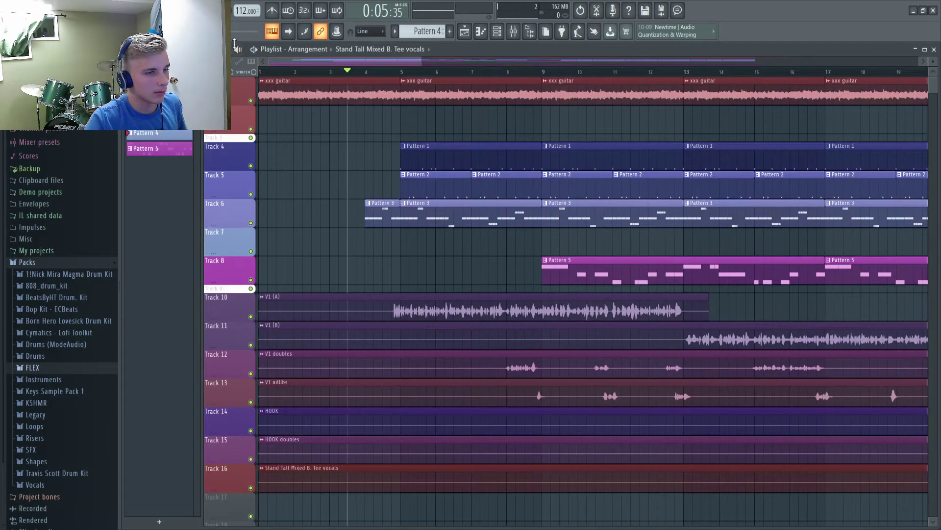
pyautogui.press('space')
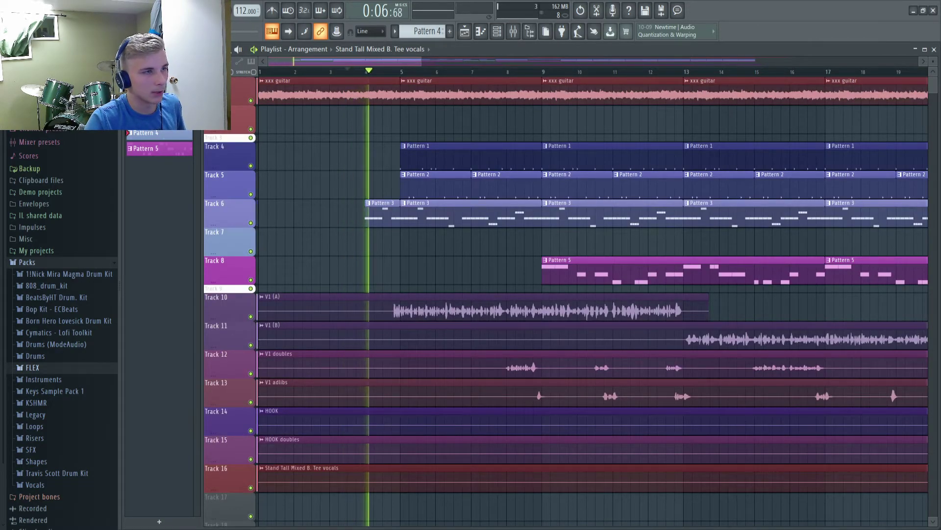
pyautogui.press('space')
# Step: Unmute all mixer inserts so that Insert 16 is no longer soloed
pyautogui.click(514, 31)
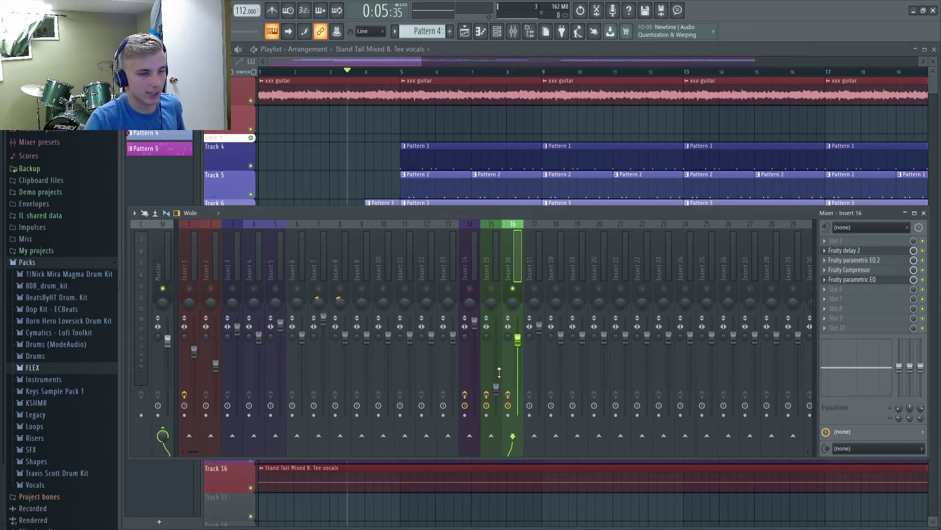
pyautogui.rightClick(493, 288)
pyautogui.rightClick(492, 288)
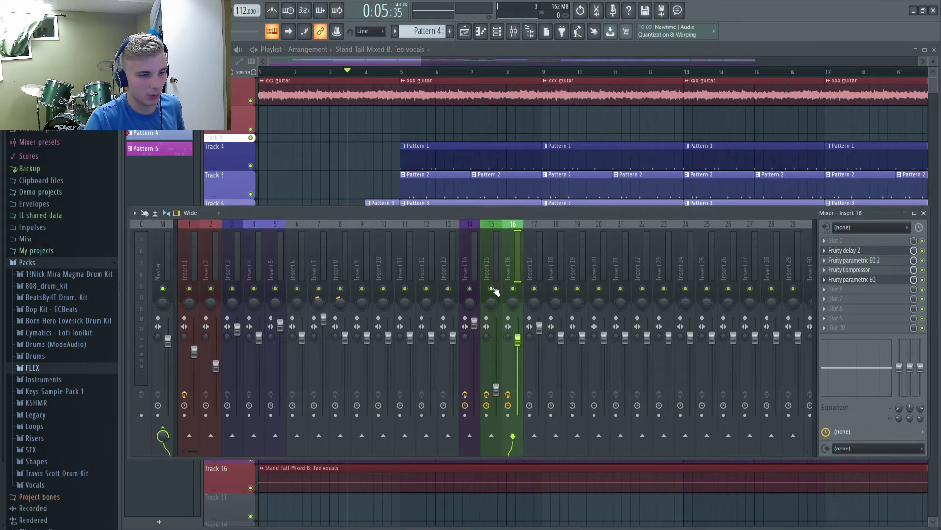
pyautogui.click(925, 213)
# Step: Play the full mix from between bars 3 and 4 through the first verse, and return to the start of the song
pyautogui.press('space')
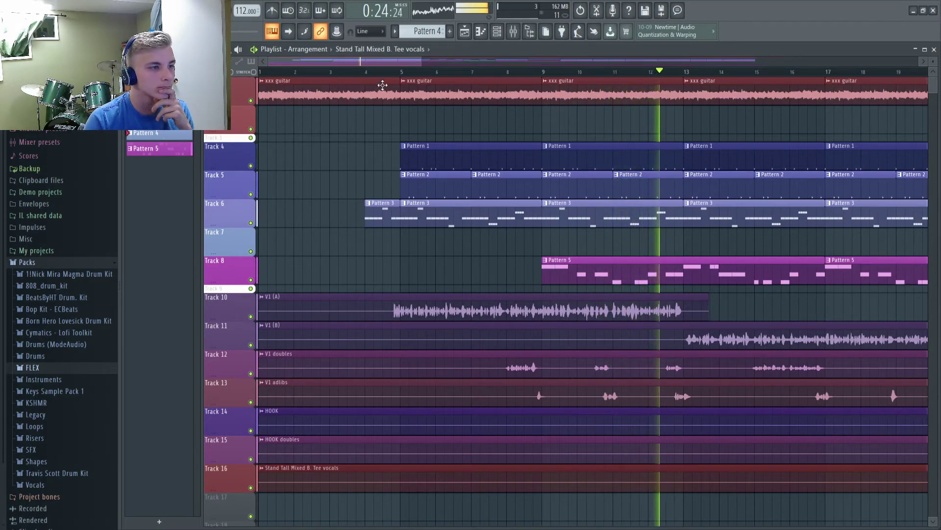
pyautogui.moveTo(364, 60); pyautogui.dragTo(441, 70)
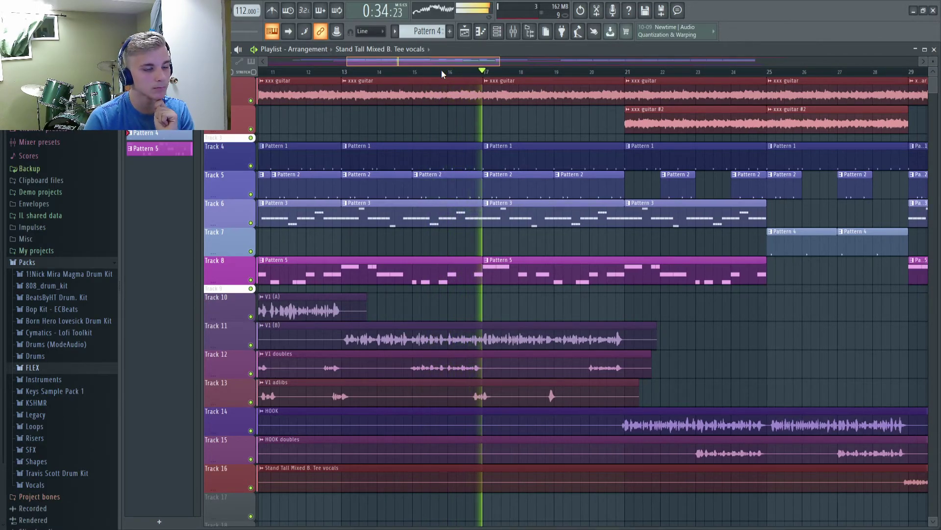
pyautogui.moveTo(441, 69); pyautogui.dragTo(454, 71)
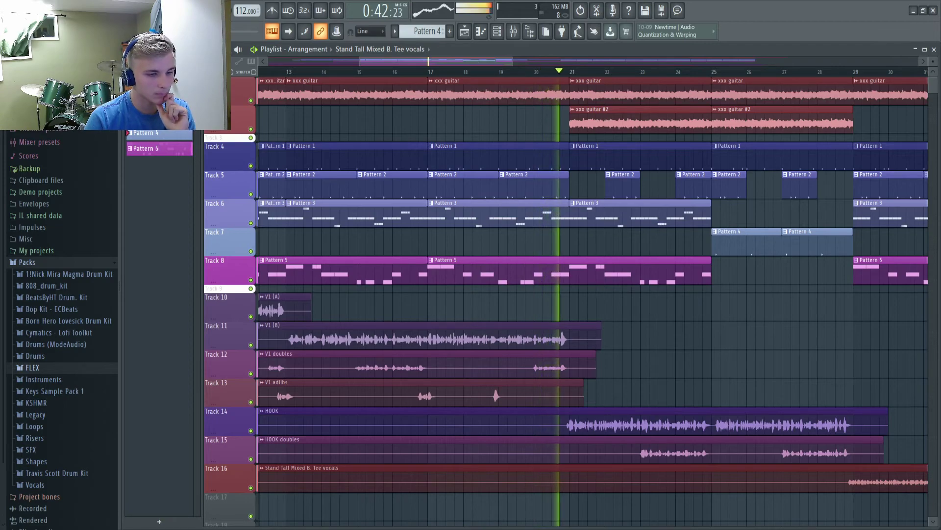
pyautogui.press('space')
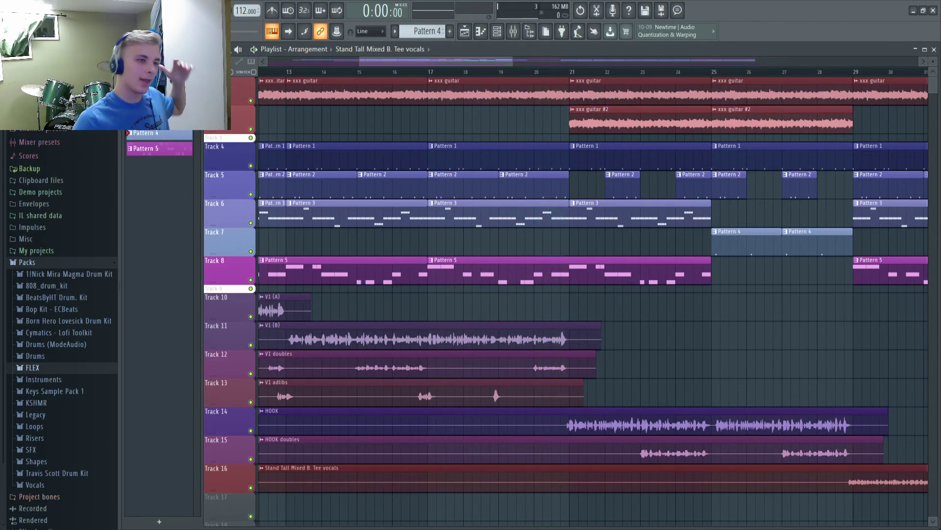
pyautogui.moveTo(413, 66); pyautogui.dragTo(284, 62)
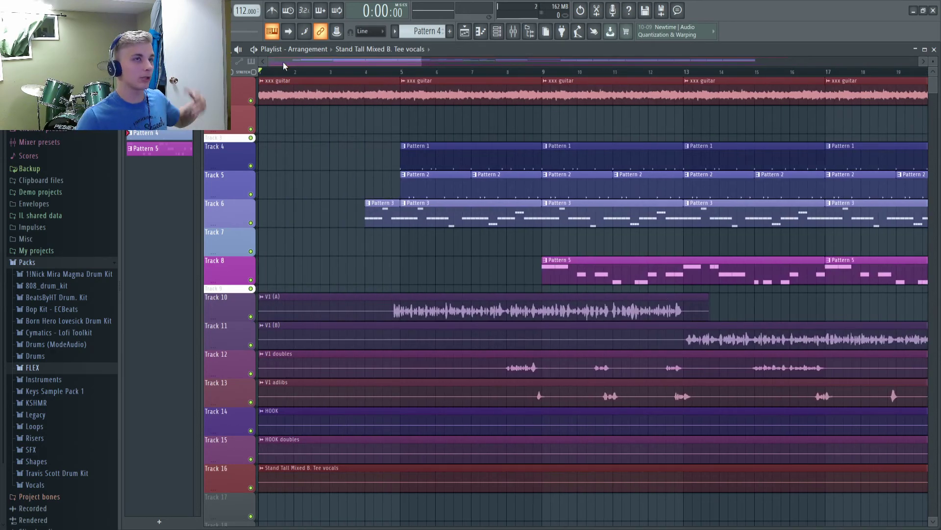